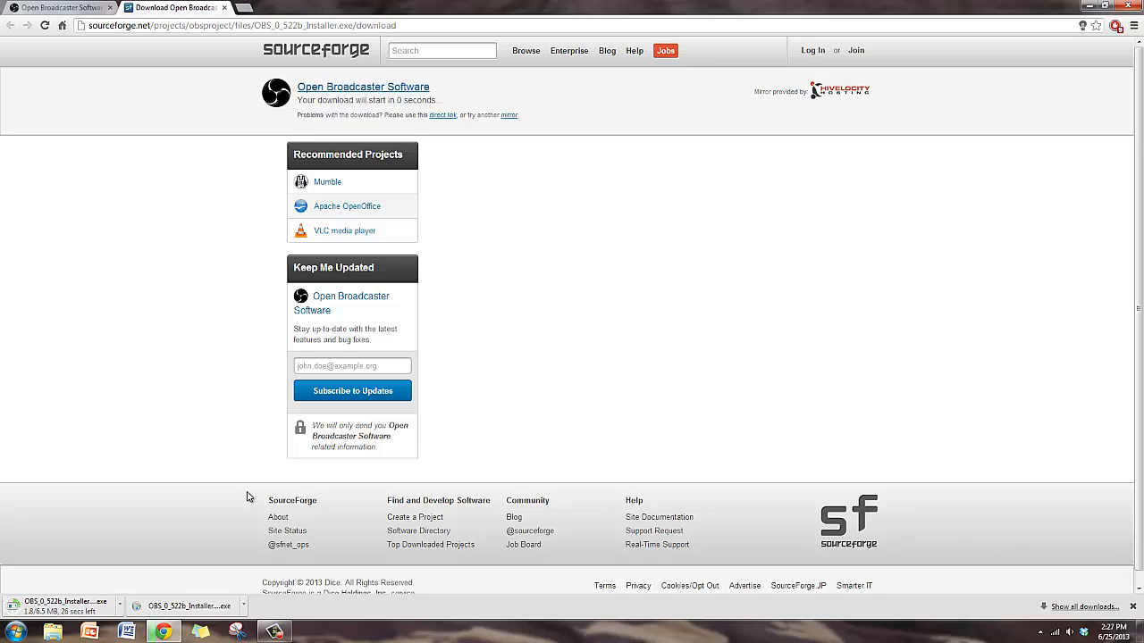
Close the SourceForge download page, clear the browser off the desktop and launch Open Broadcaster Software (64bit).
left_click(1133, 607)
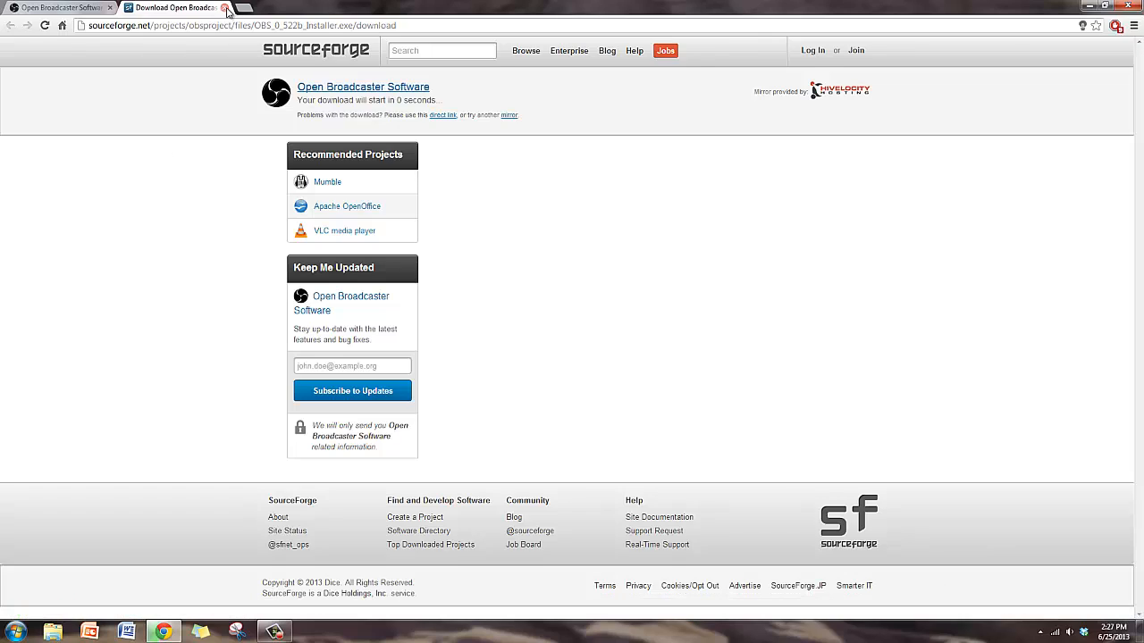
left_click(224, 8)
left_click(1089, 6)
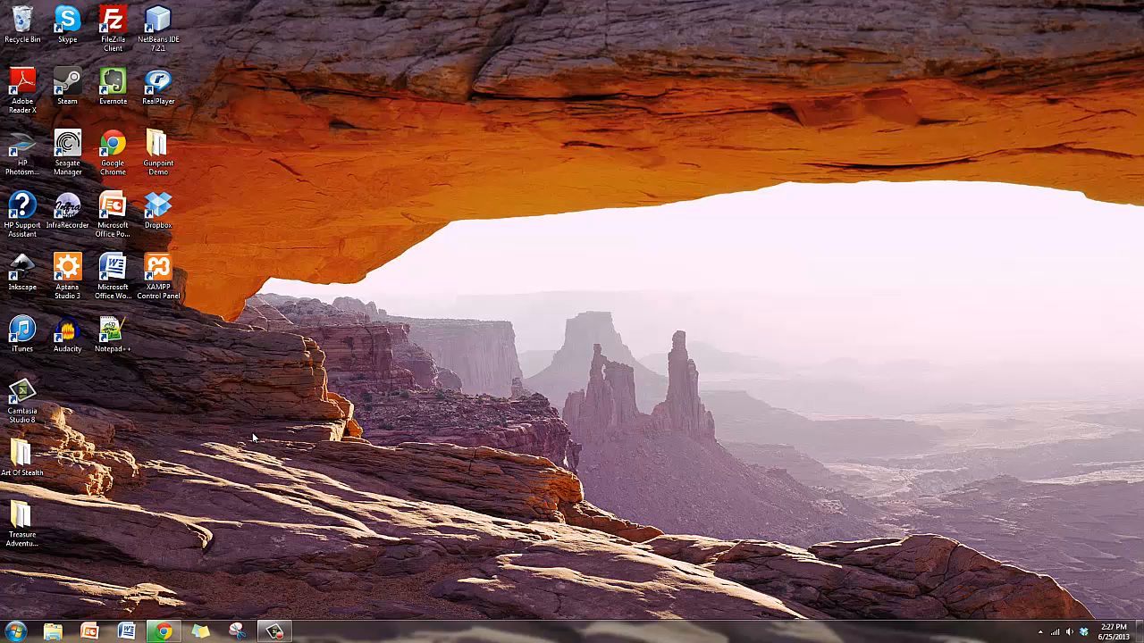
key("super")
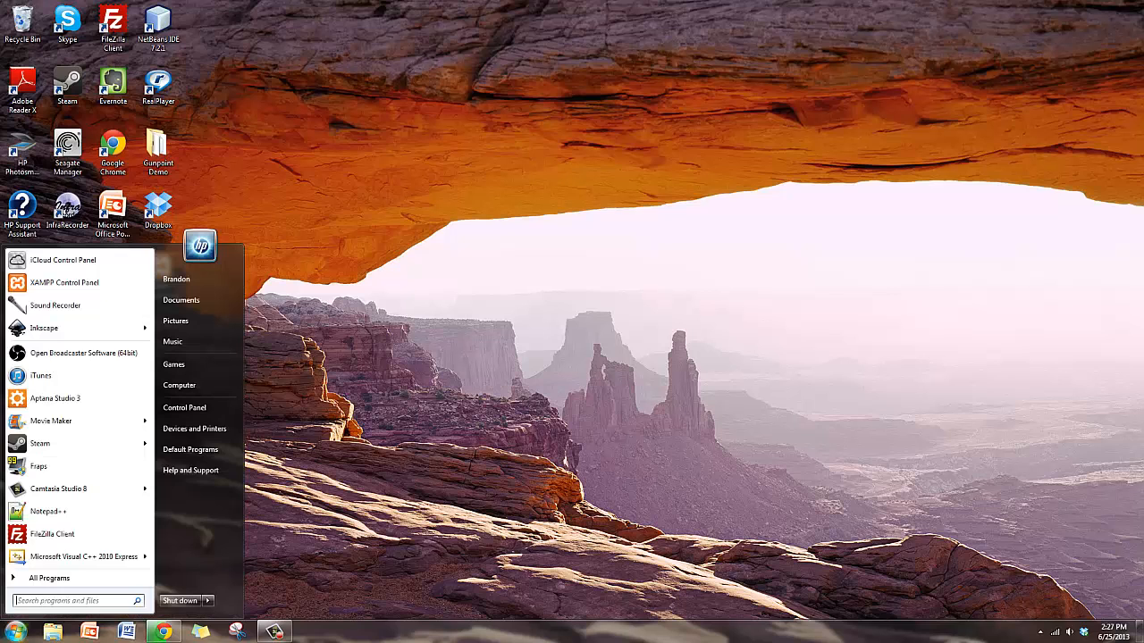
left_click(81, 353)
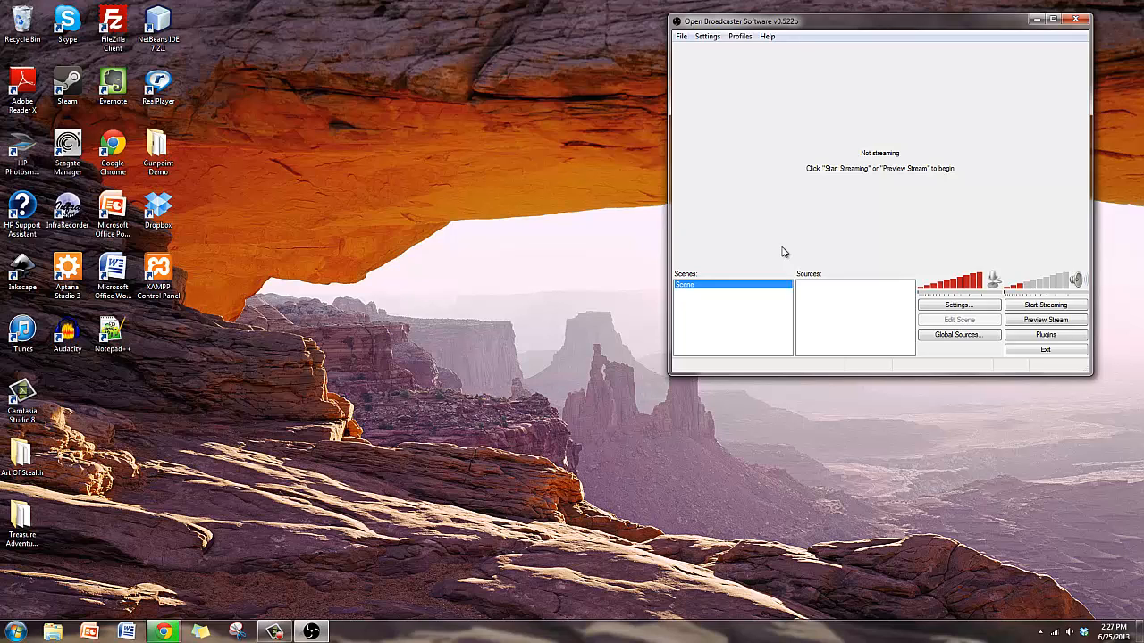
right_click(825, 300)
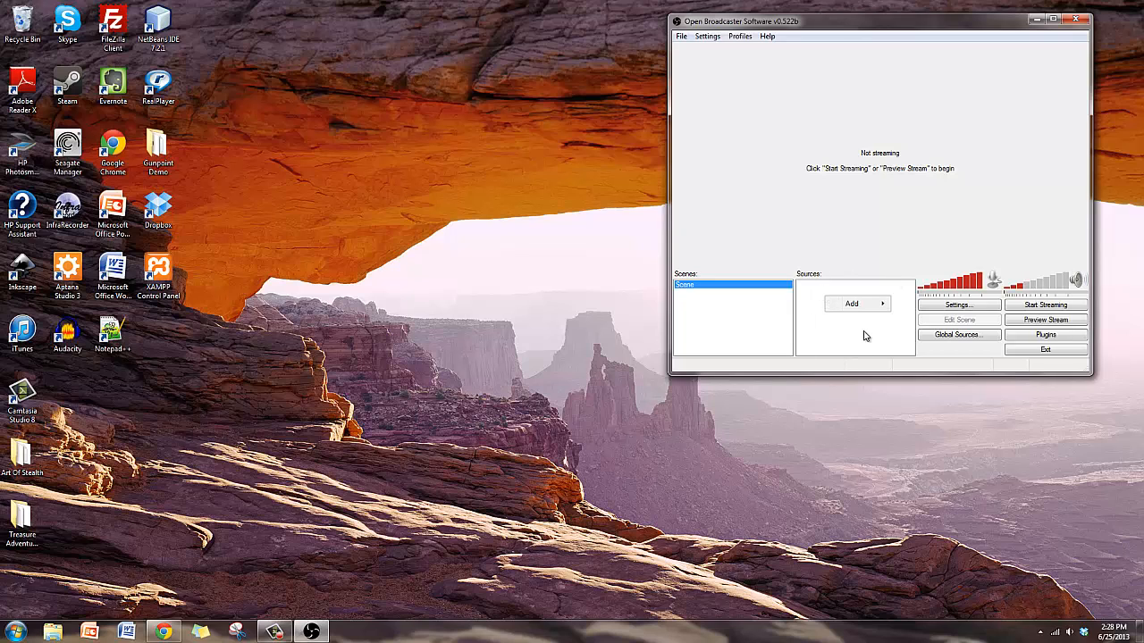
mouse_move(850, 306)
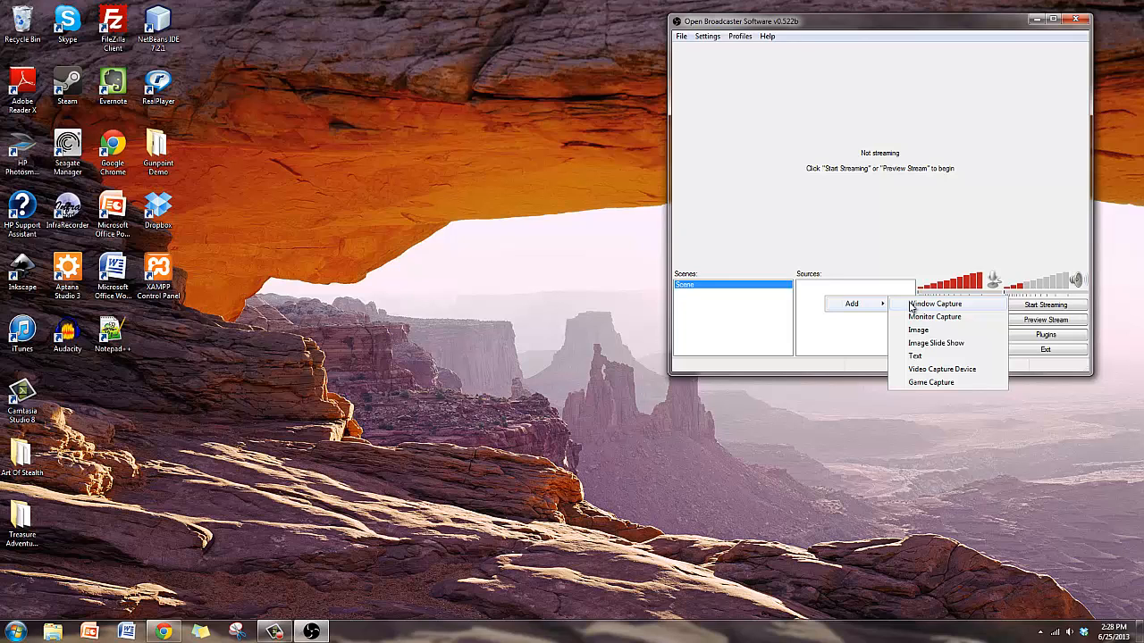
left_click(932, 383)
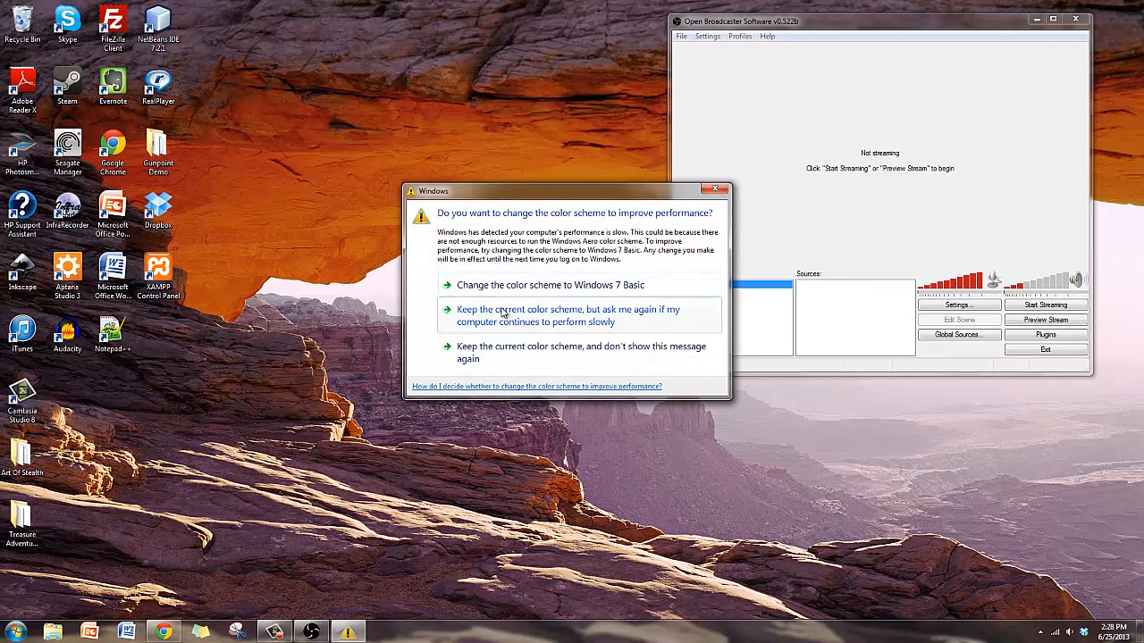
left_click(706, 191)
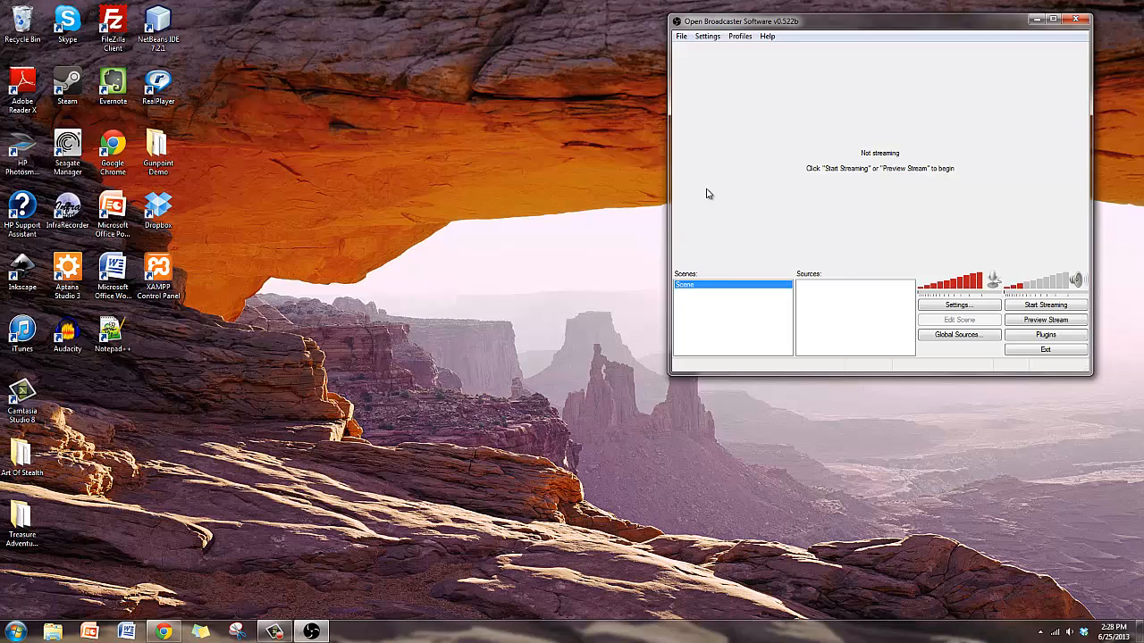
Add a Window Capture source named Chrome to the scene.
right_click(862, 303)
mouse_move(886, 306)
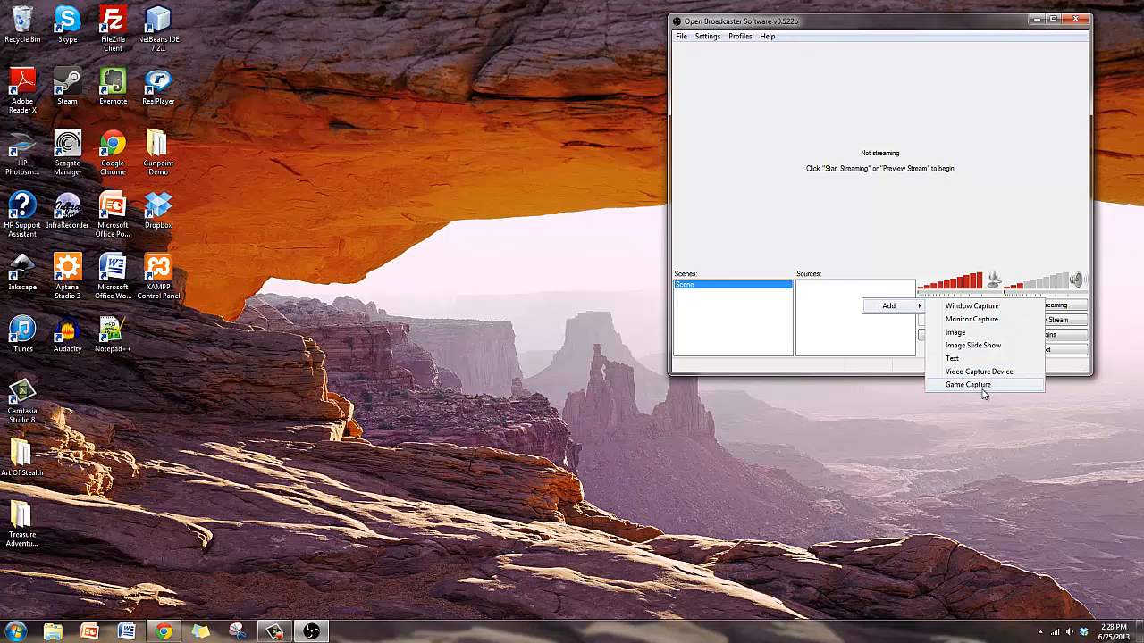
left_click(971, 307)
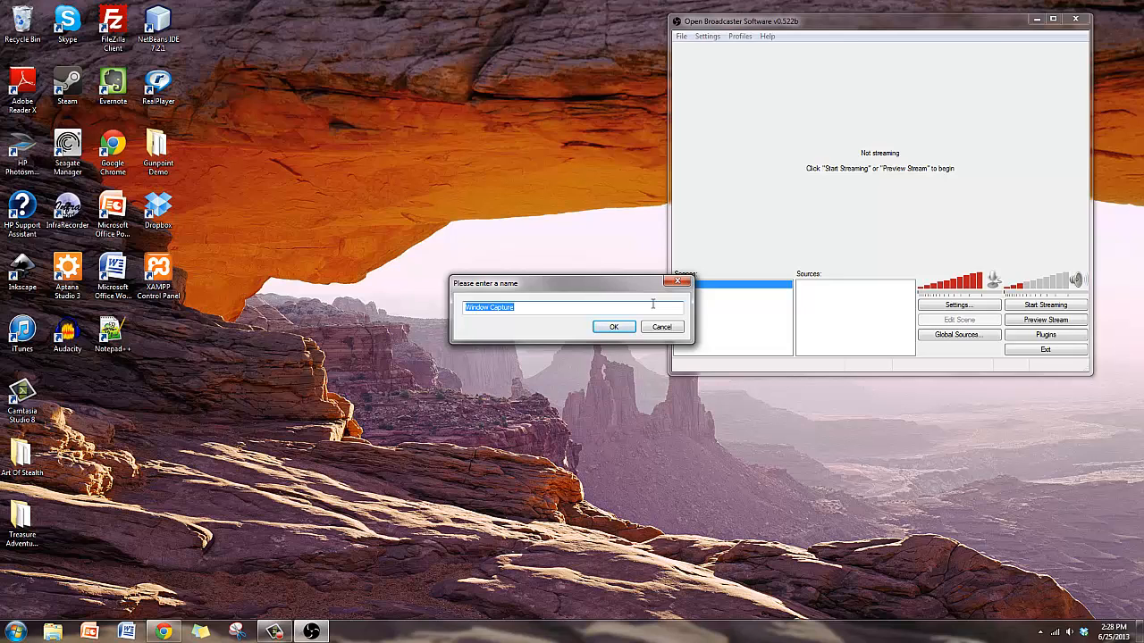
type("Chrome")
left_click(625, 328)
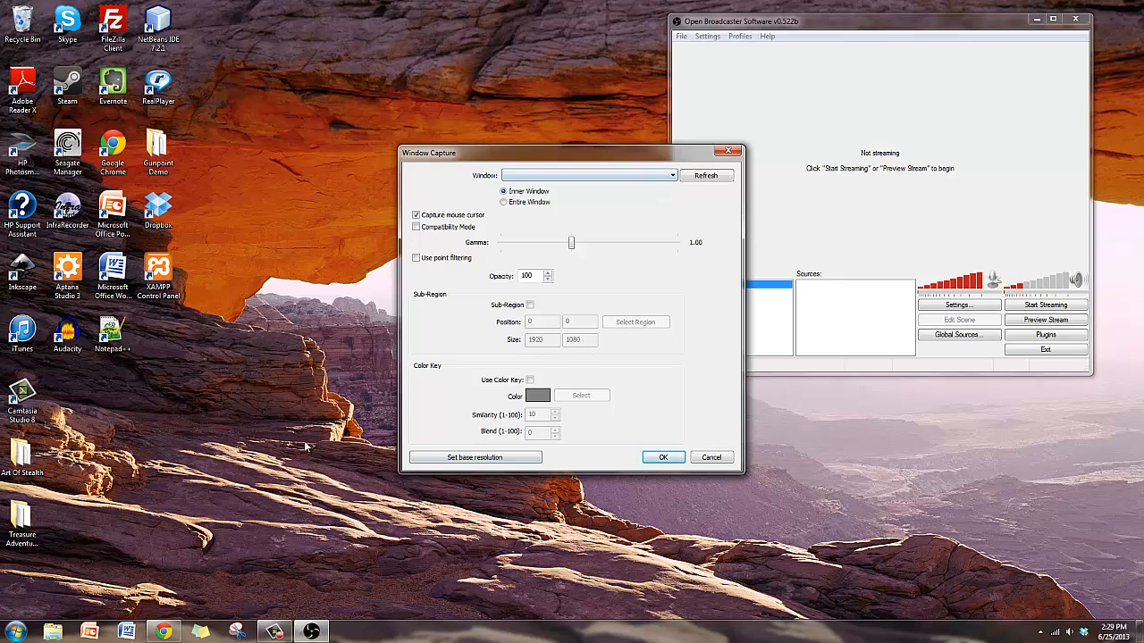
Restore the Chrome window beside the capture dialog and set the source to capture "Open Broadcaster Software - Google Chrome".
left_click_drag(601, 149, 800, 52)
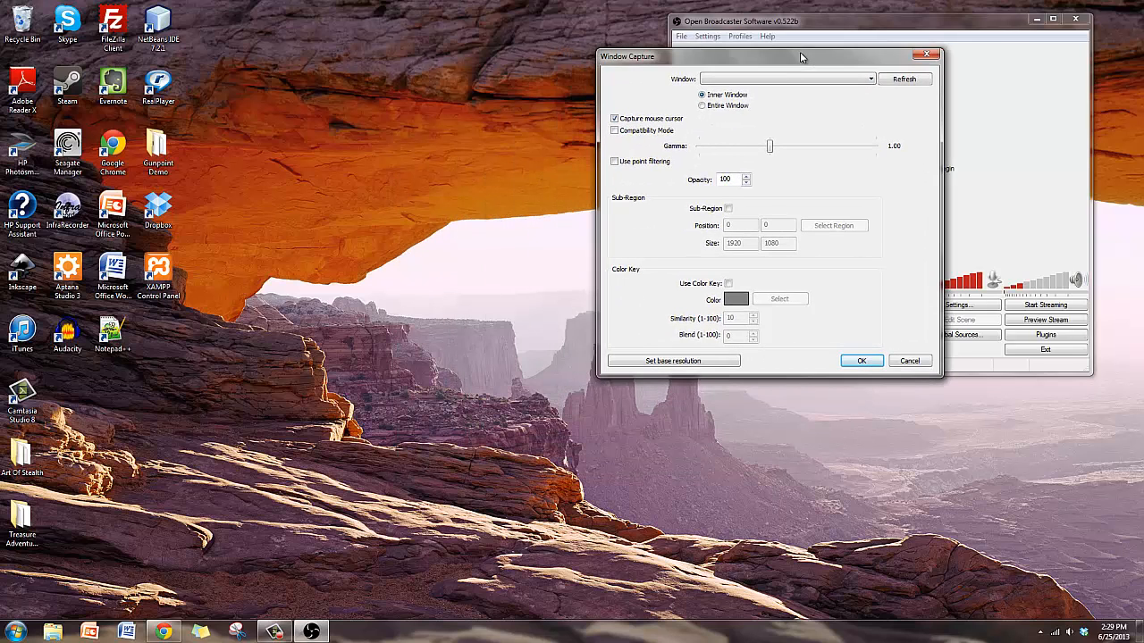
left_click(165, 633)
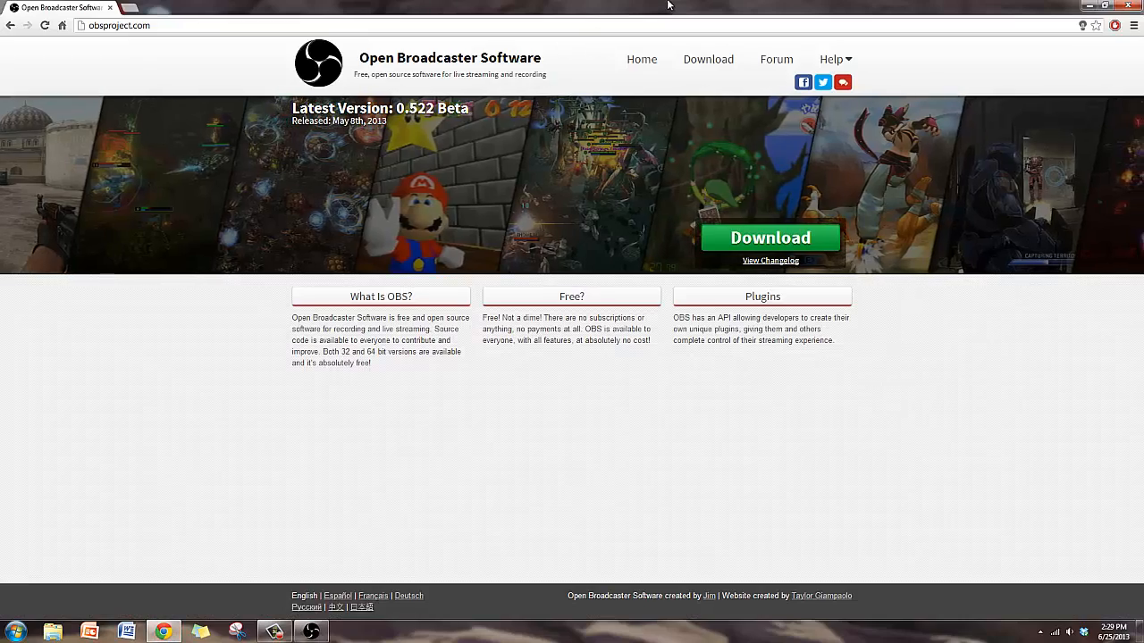
left_click_drag(668, 5, 398, 140)
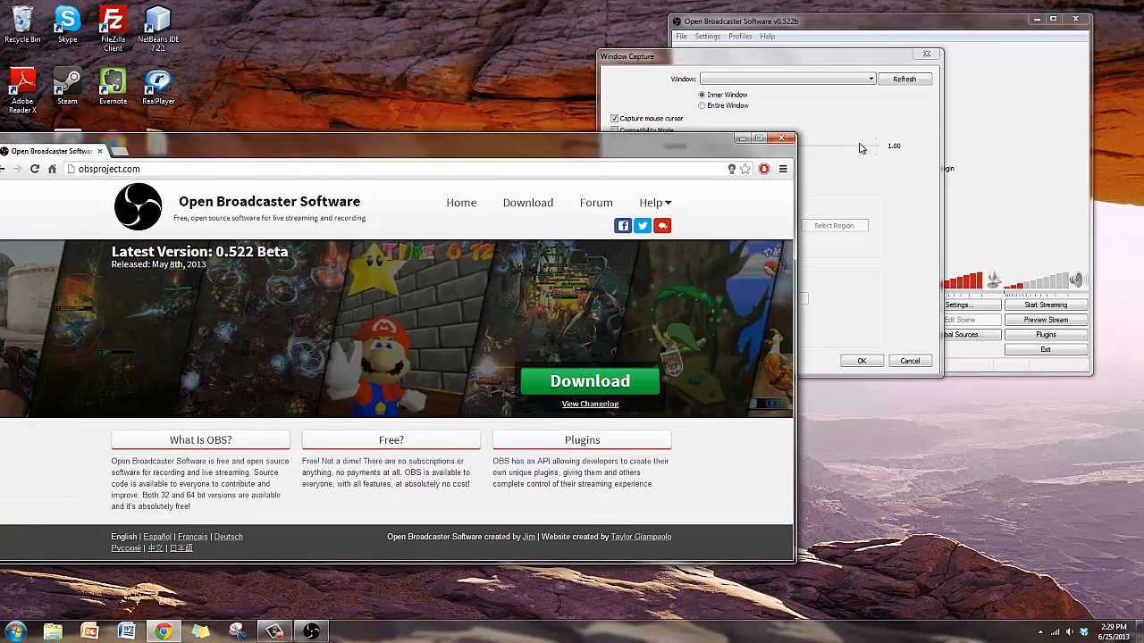
left_click(859, 148)
left_click(893, 79)
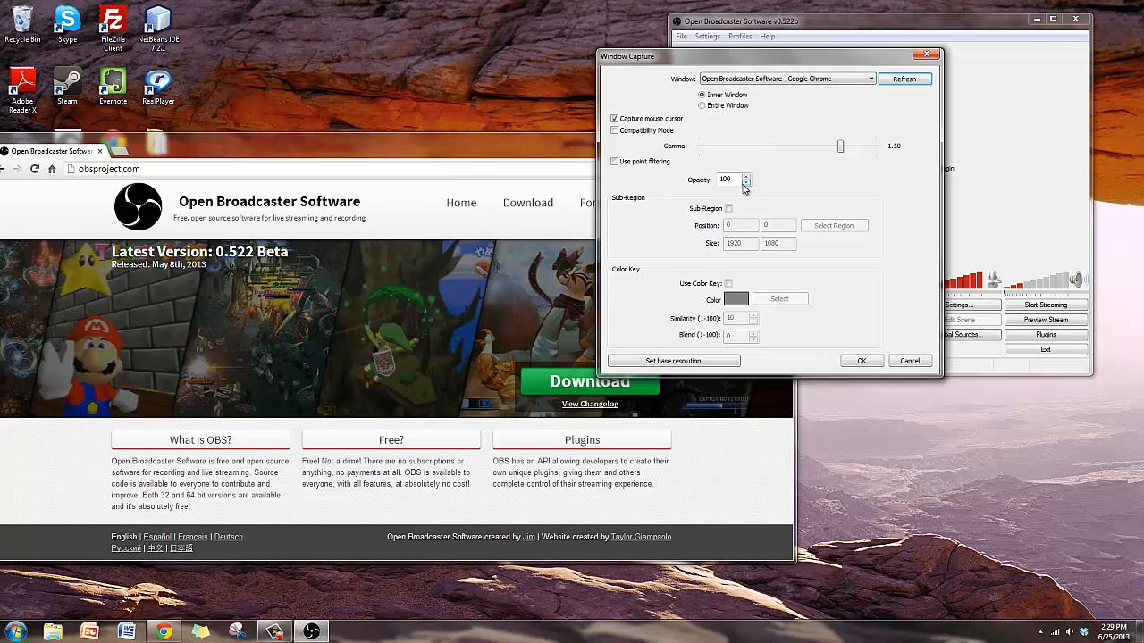
left_click(860, 360)
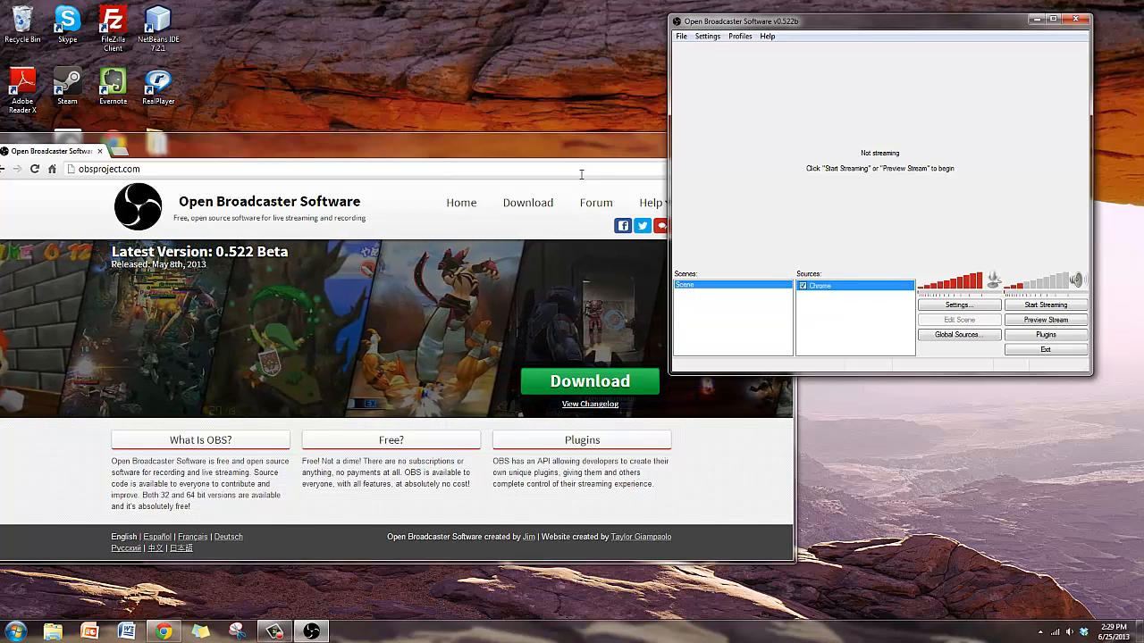
Preview the stream while maximizing the Chrome window to fill the captured frame, and stop the preview.
left_click(1038, 321)
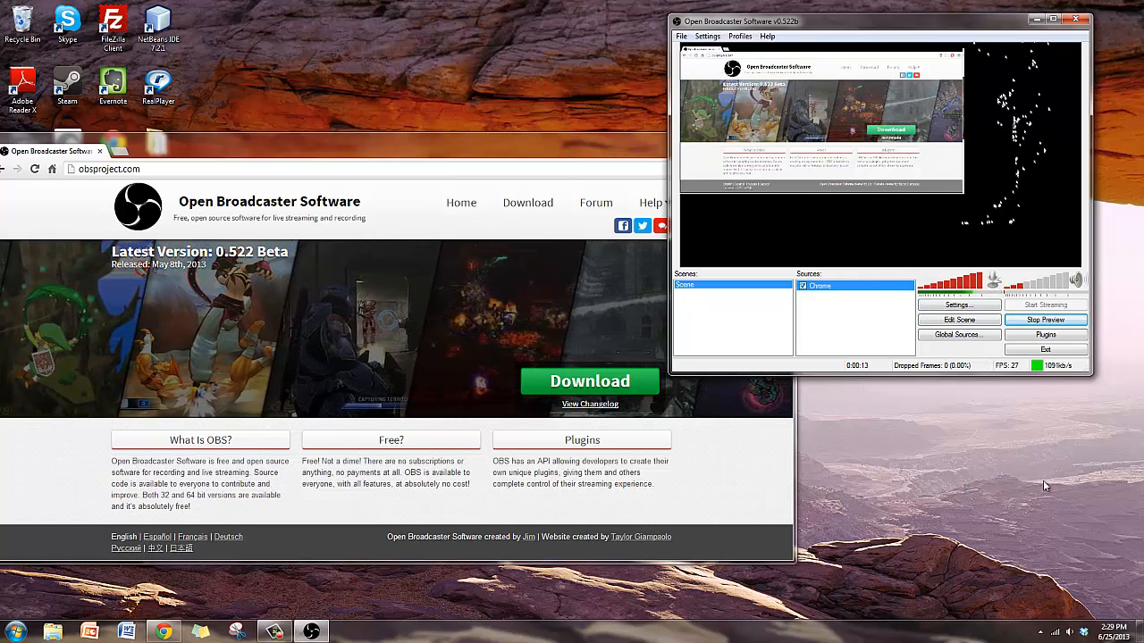
left_click_drag(618, 146, 668, 2)
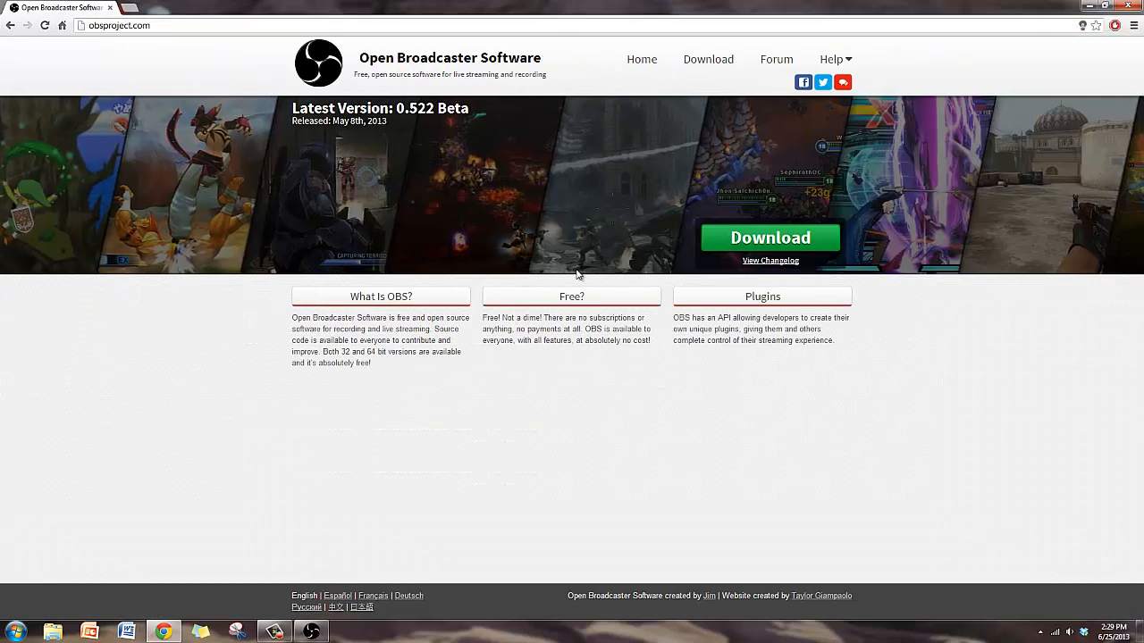
left_click(311, 632)
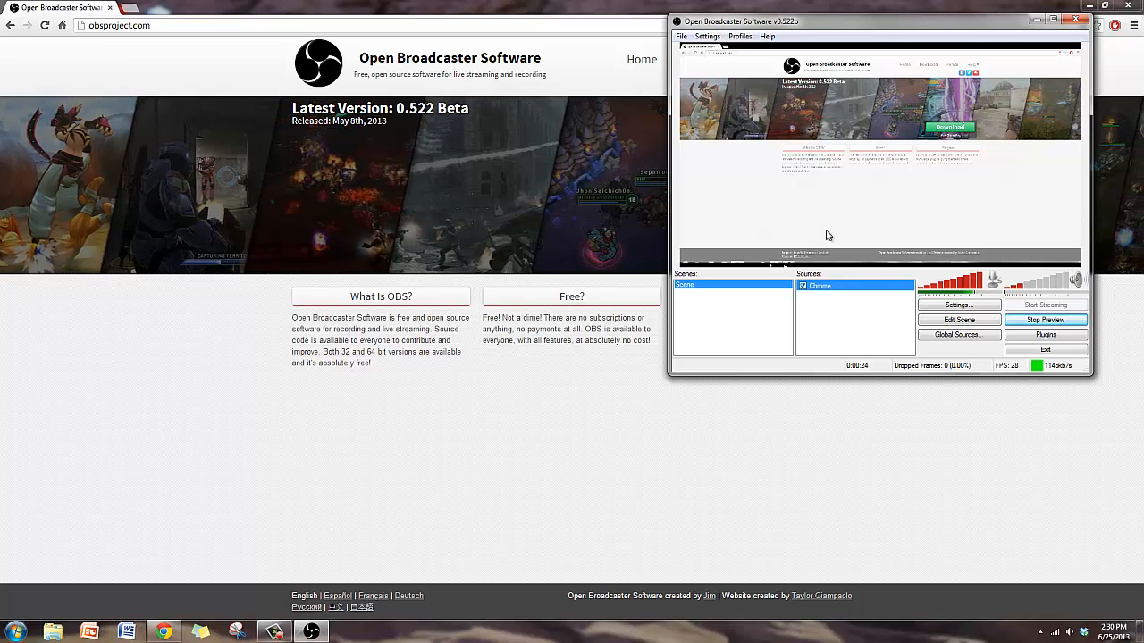
left_click(1054, 323)
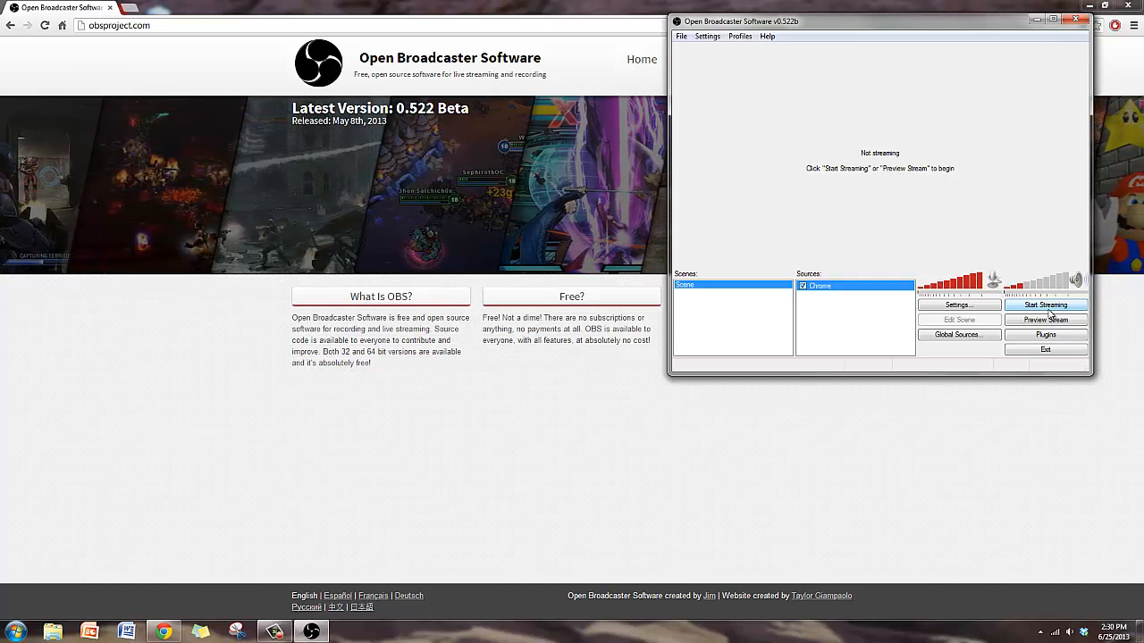
Start streaming the Chrome capture, visit the OBS website's Home and Download pages, and stop streaming.
left_click(1049, 308)
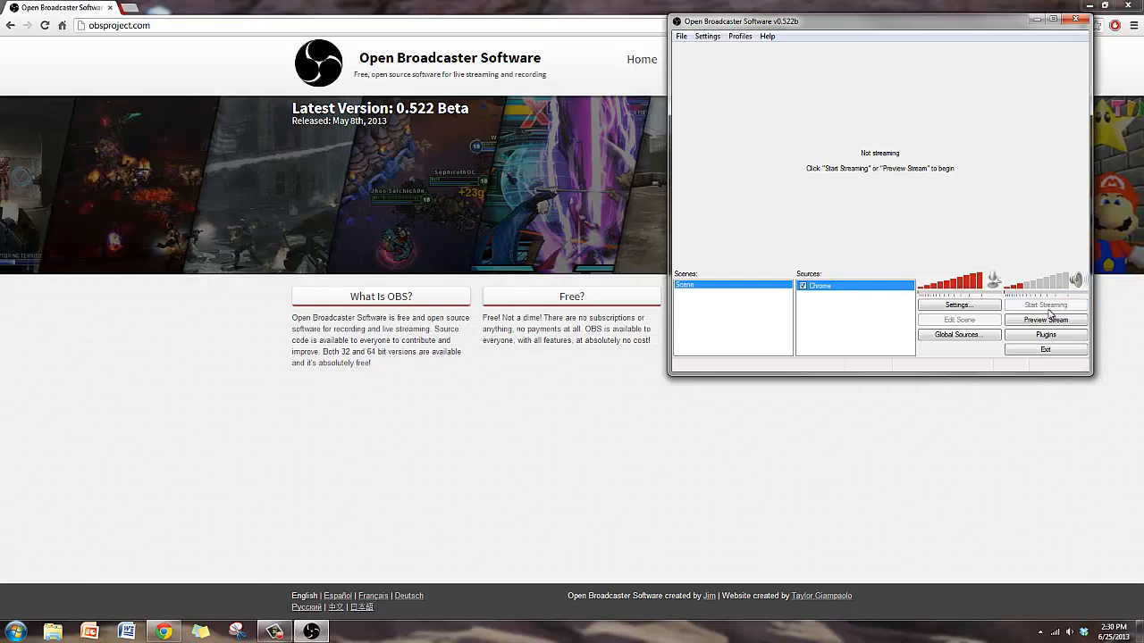
left_click(685, 473)
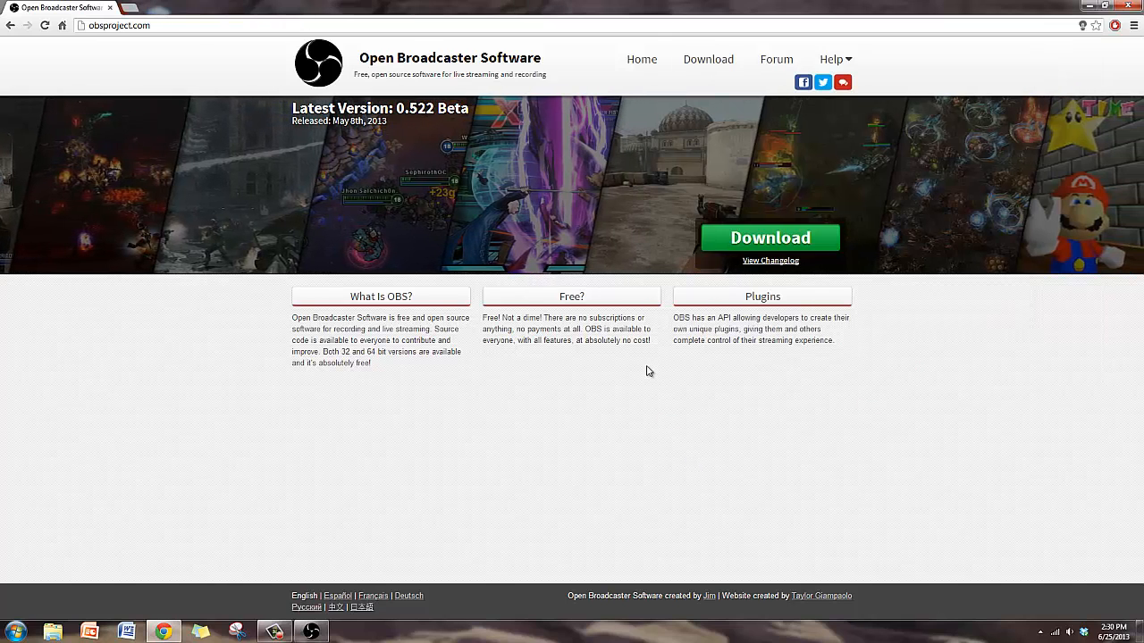
left_click(648, 64)
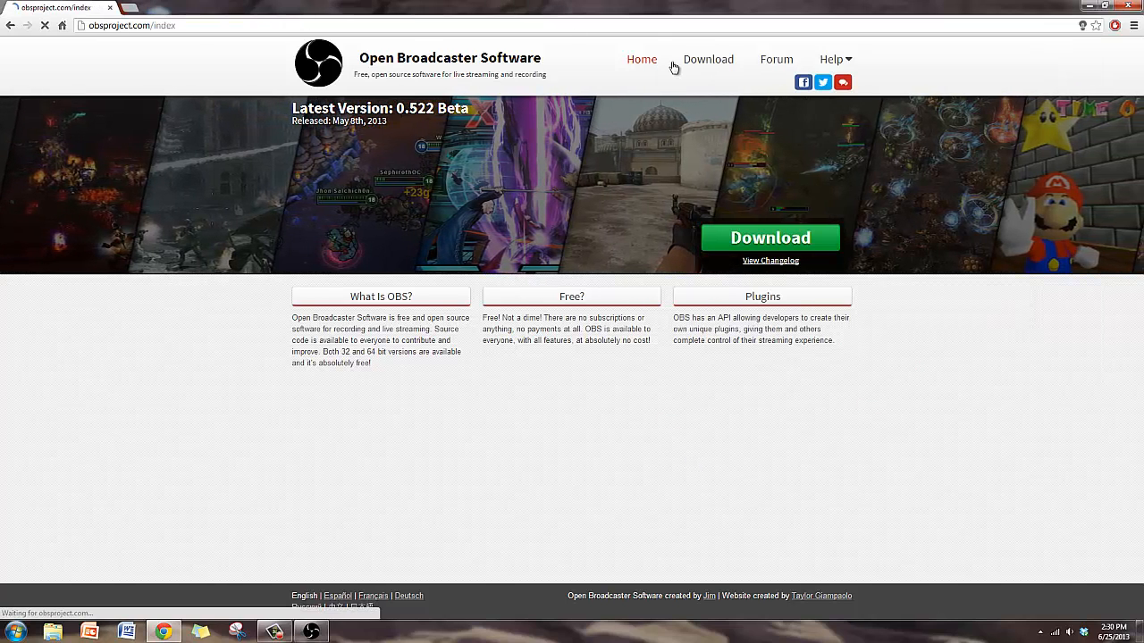
left_click(710, 60)
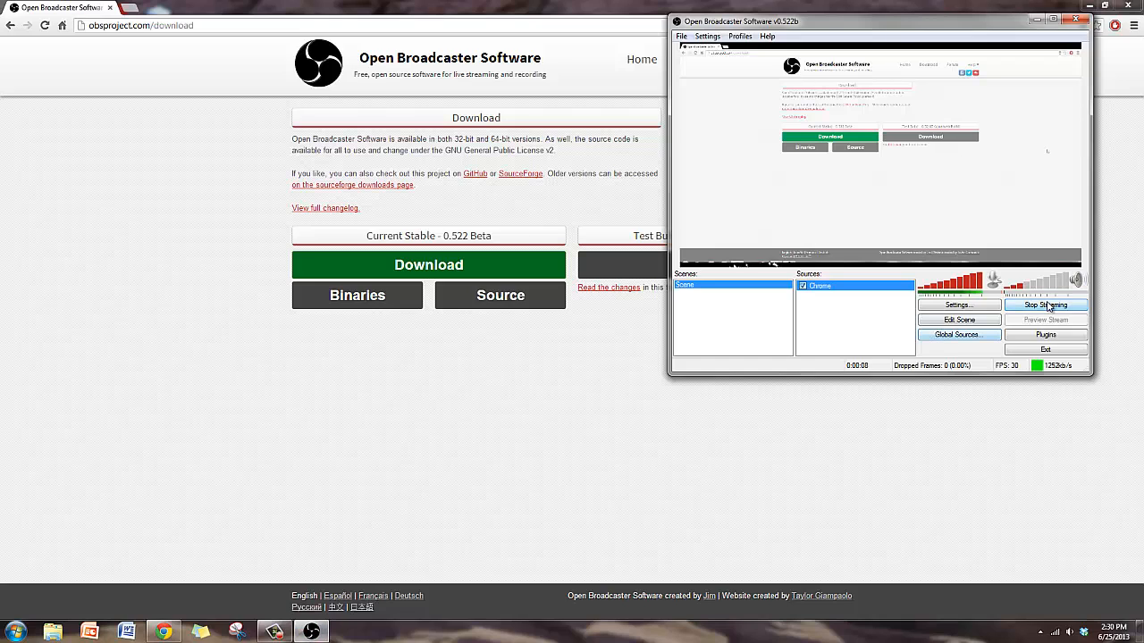
left_click(1046, 306)
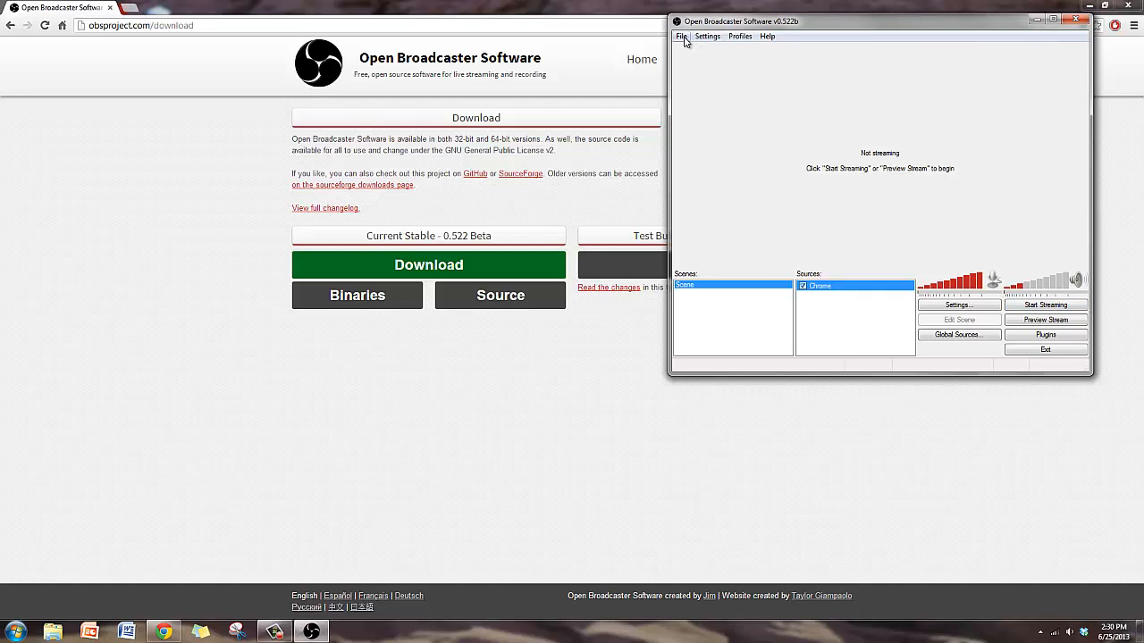
Review the output mode, file path and stream hotkeys in the Broadcast Settings, and close the settings.
left_click(970, 308)
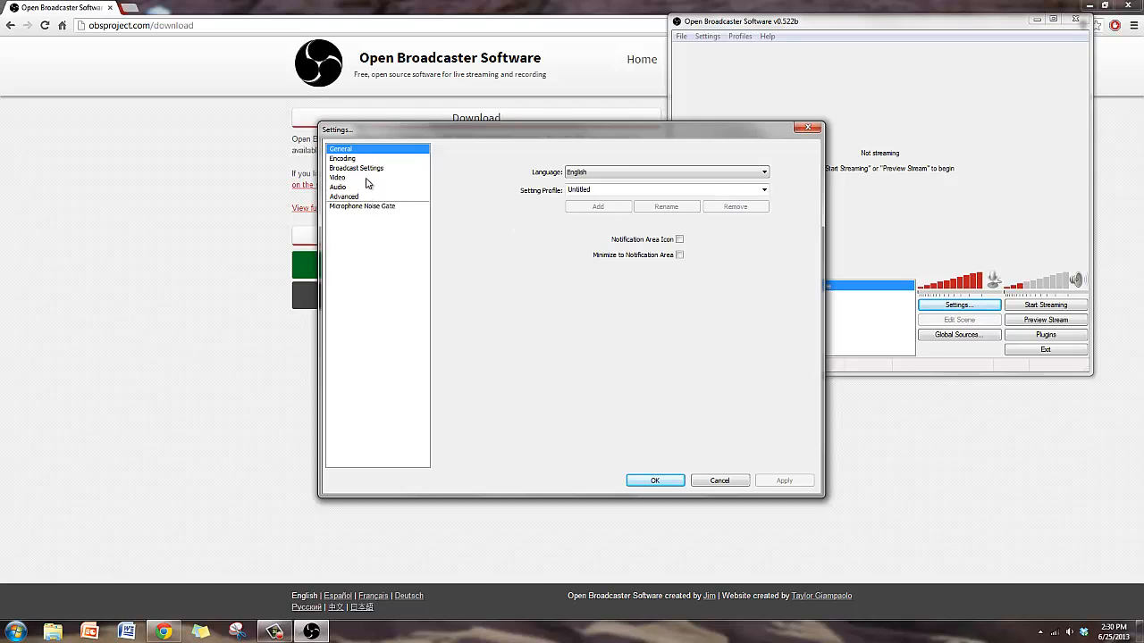
left_click(367, 169)
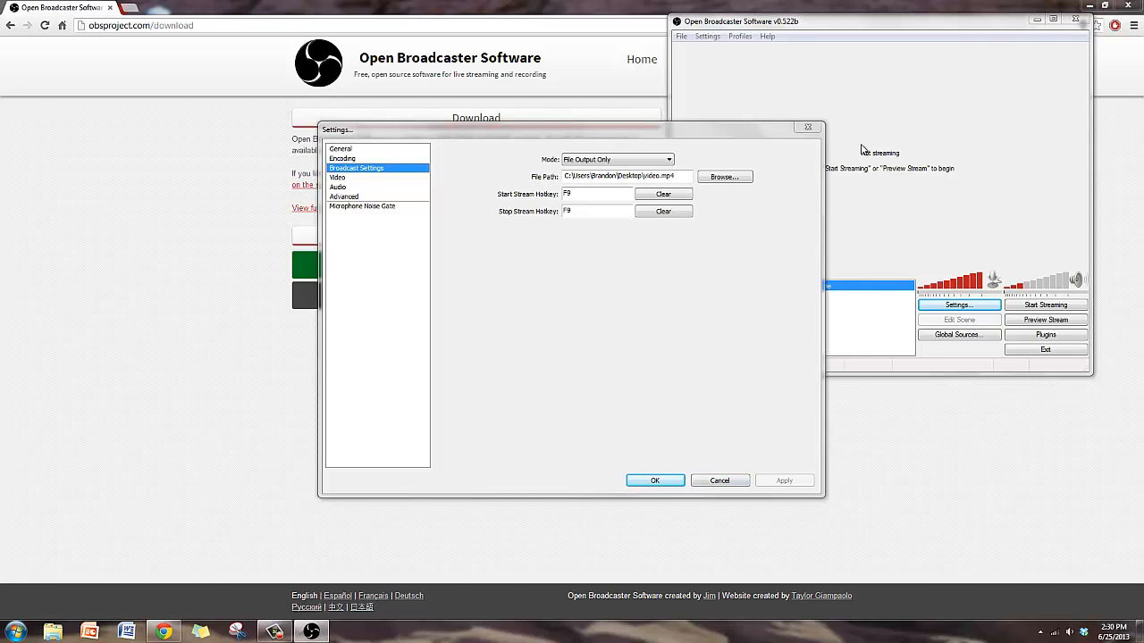
left_click(672, 482)
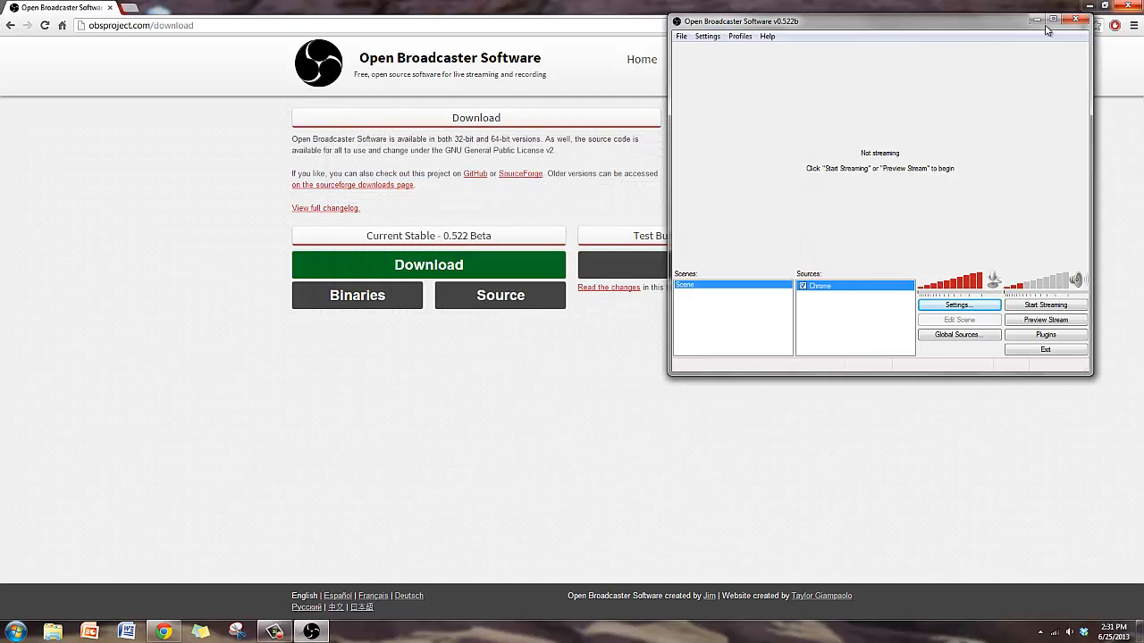
Minimize the open windows, play the recorded video file from the middle of the desktop, and close the player.
left_click(1037, 20)
left_click(1090, 6)
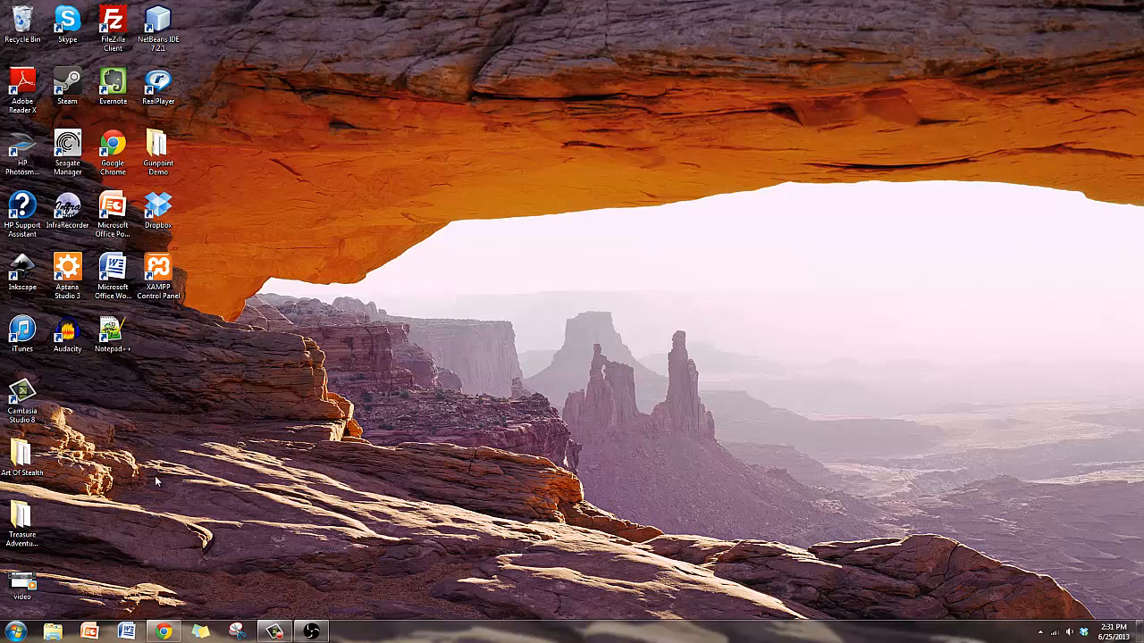
left_click_drag(24, 590, 520, 272)
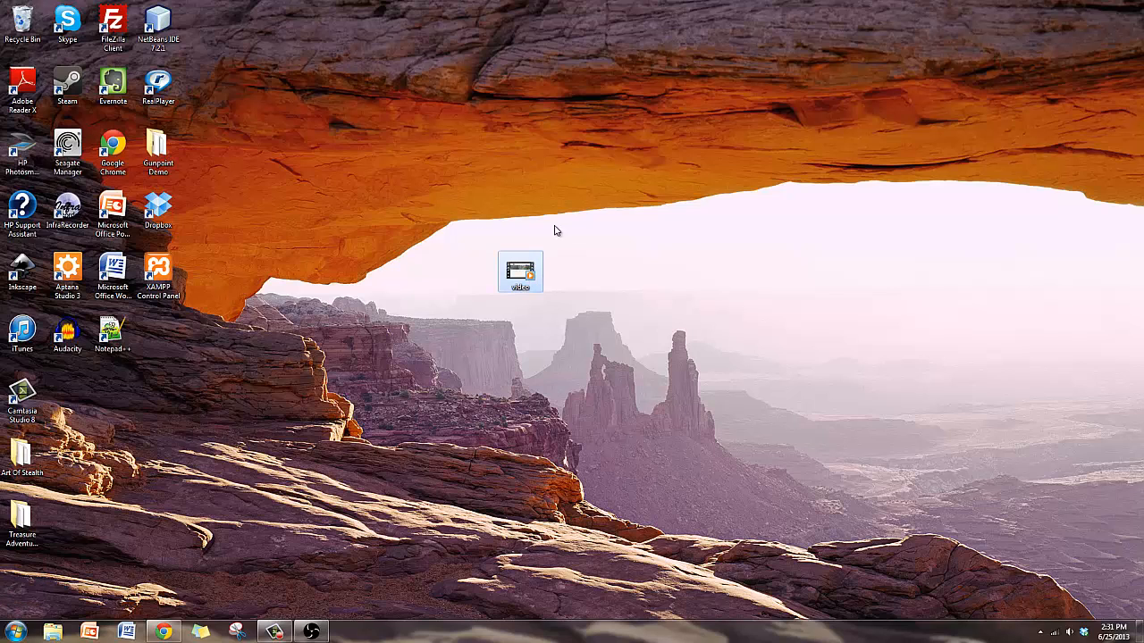
double_click(520, 270)
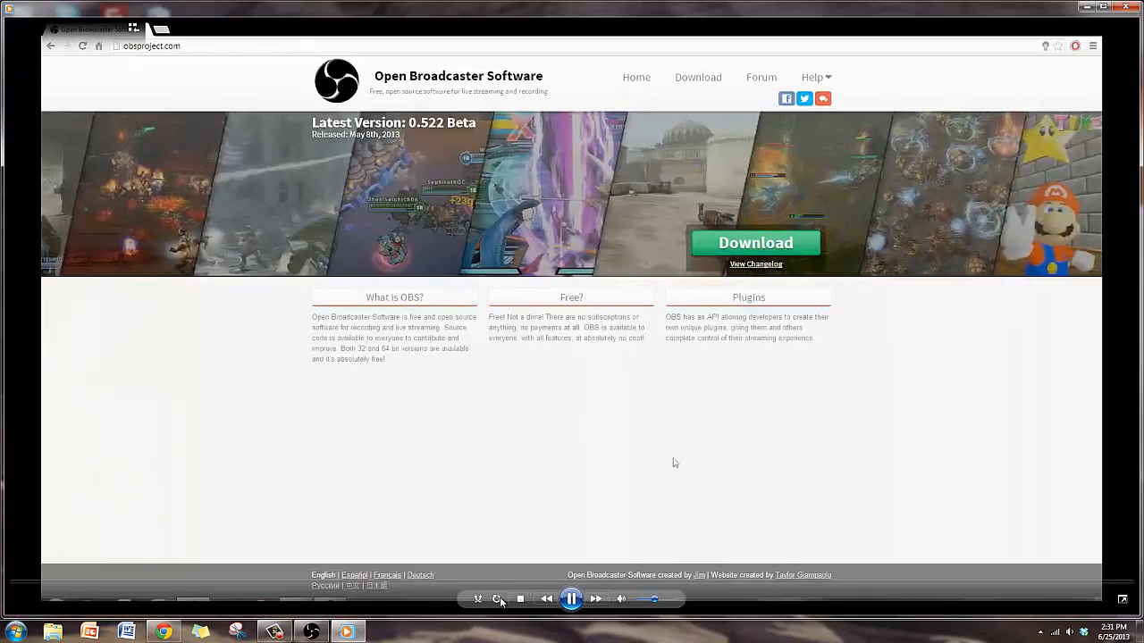
left_click(570, 600)
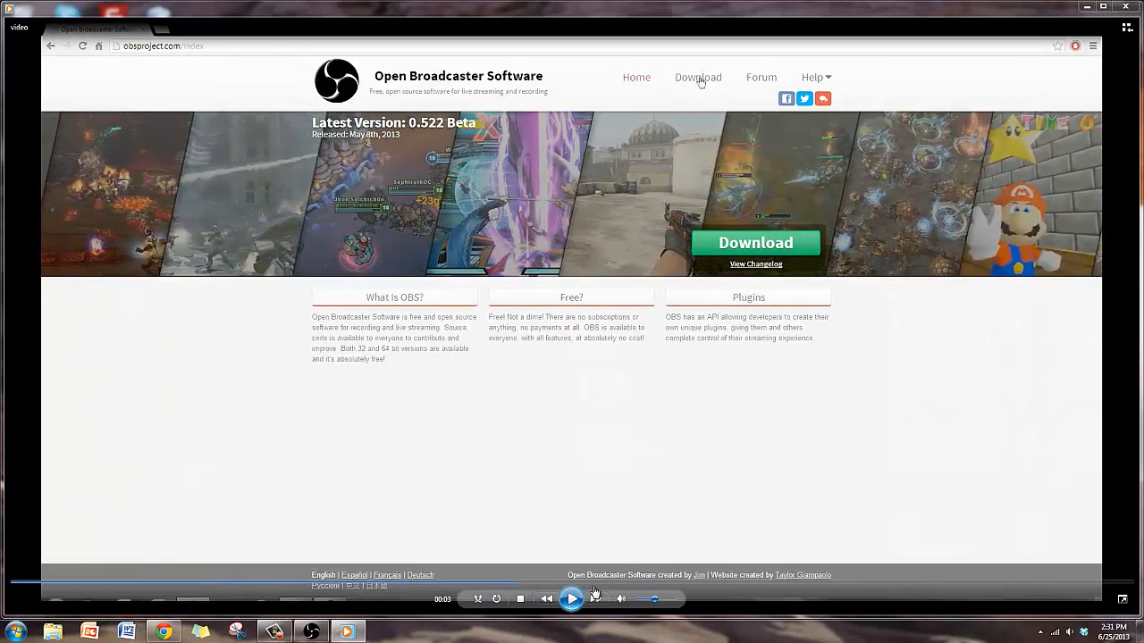
left_click(1125, 8)
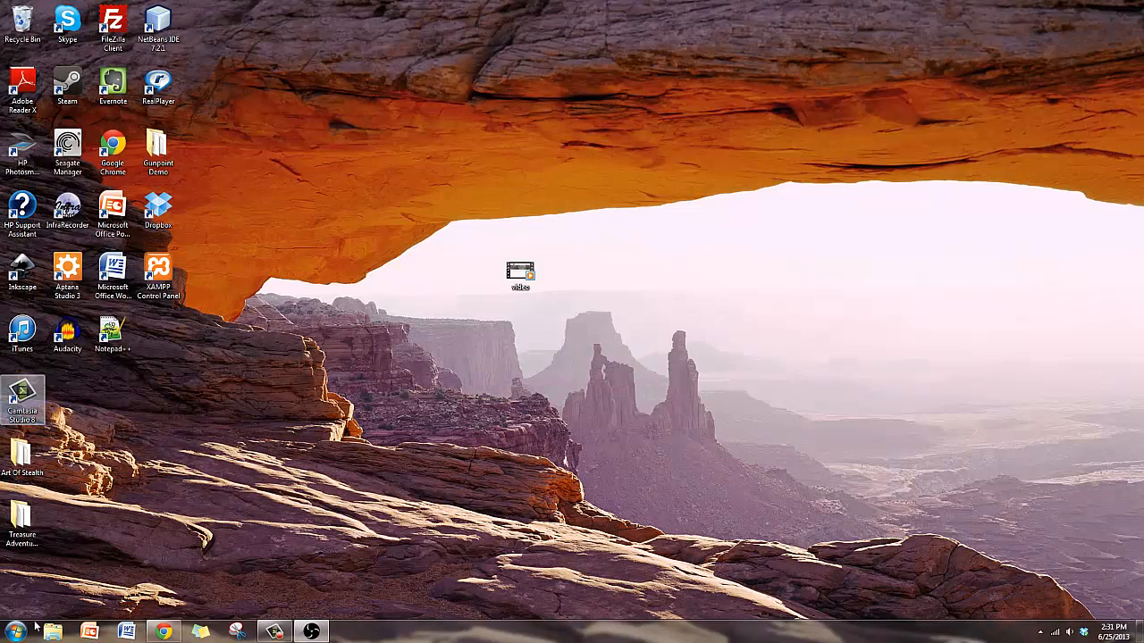
Restore Open Broadcaster Software, review its General, Encoding, Broadcast, Video, Audio, Advanced and Microphone Noise Gate settings, and close the settings.
left_click(318, 633)
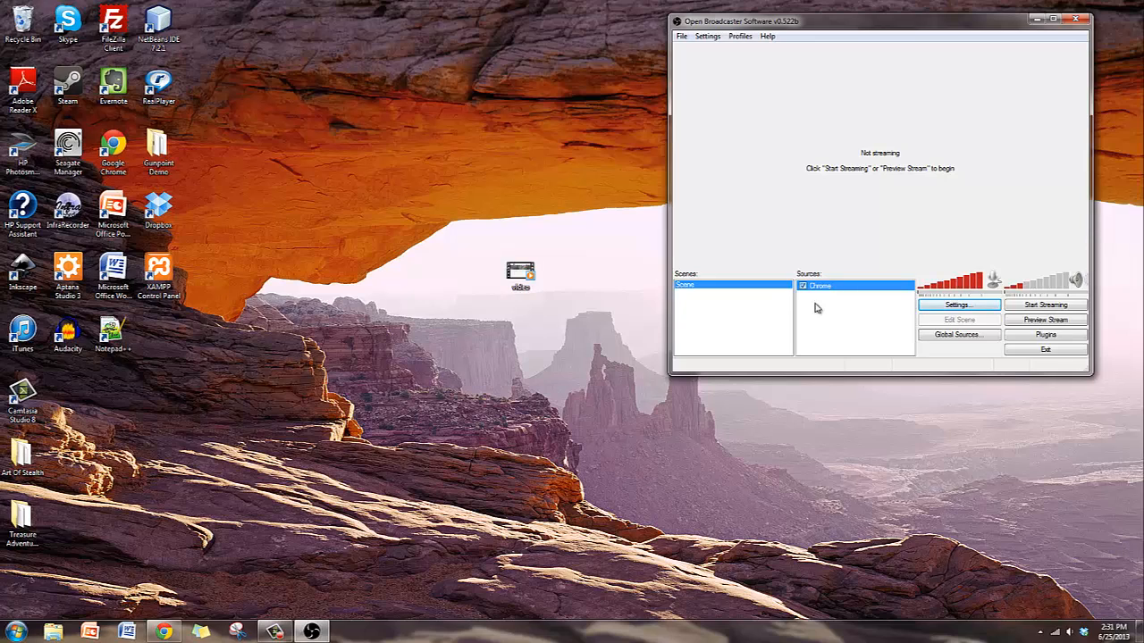
left_click(951, 305)
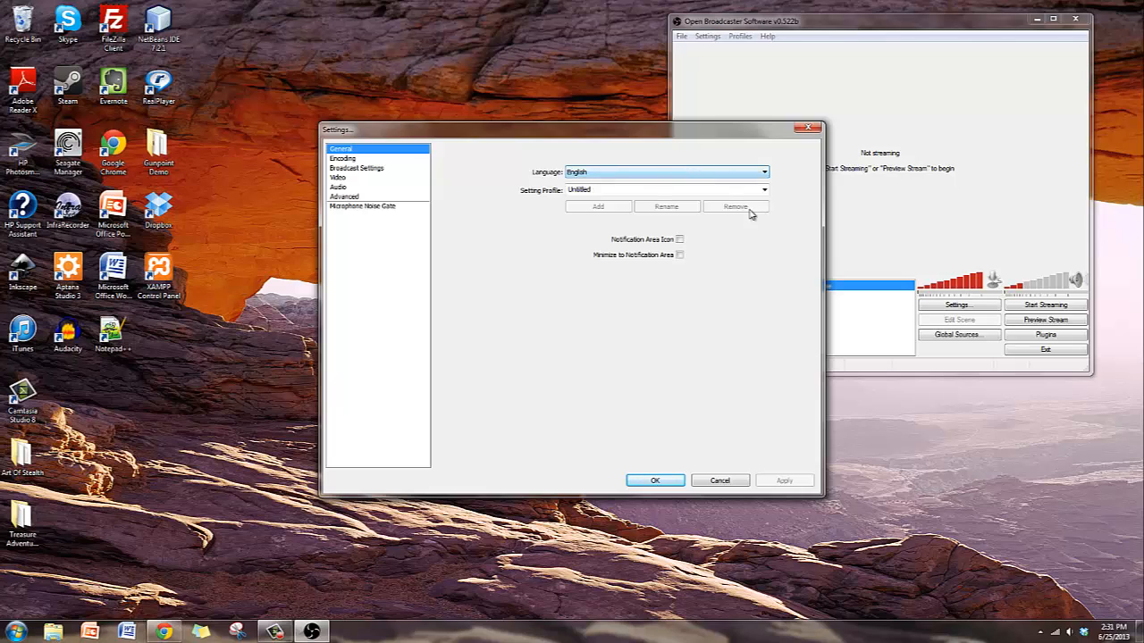
left_click(354, 160)
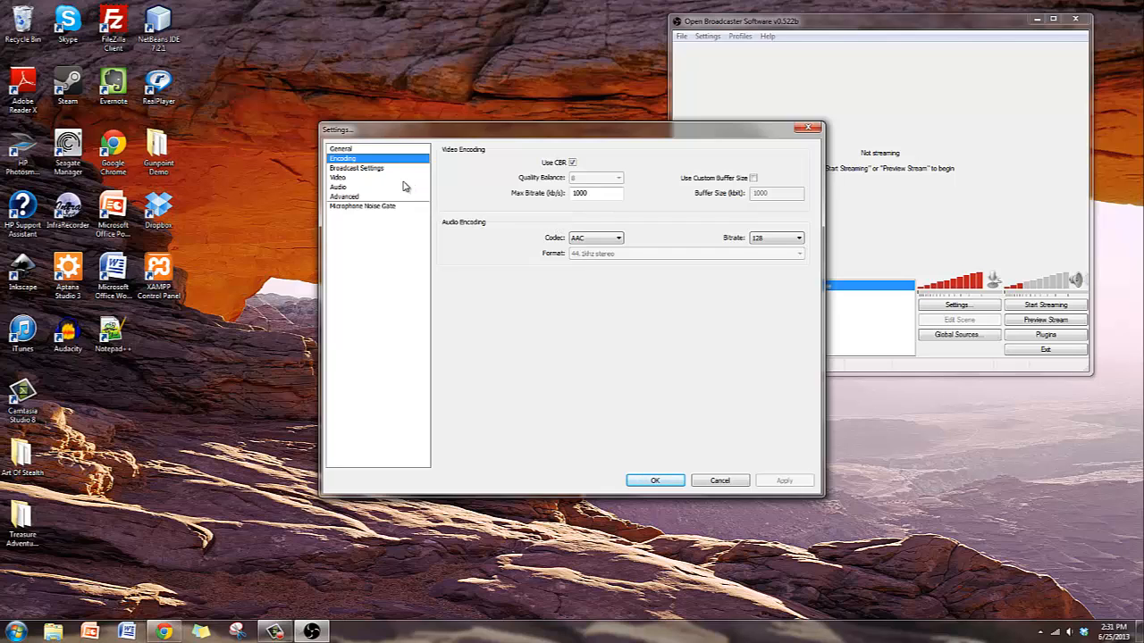
left_click(344, 170)
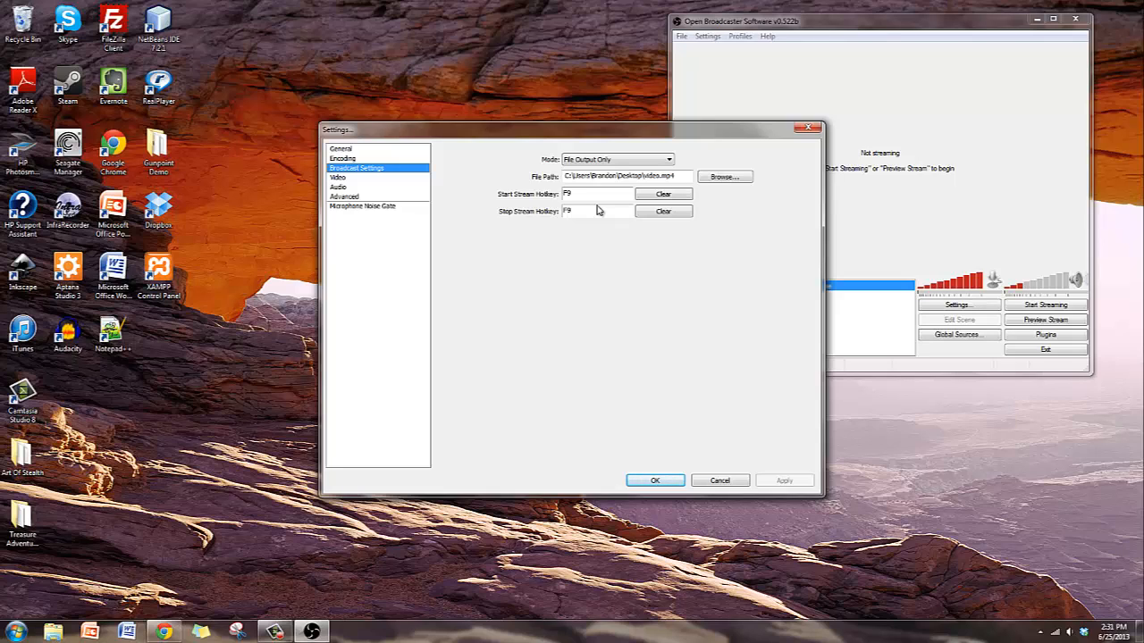
left_click(337, 178)
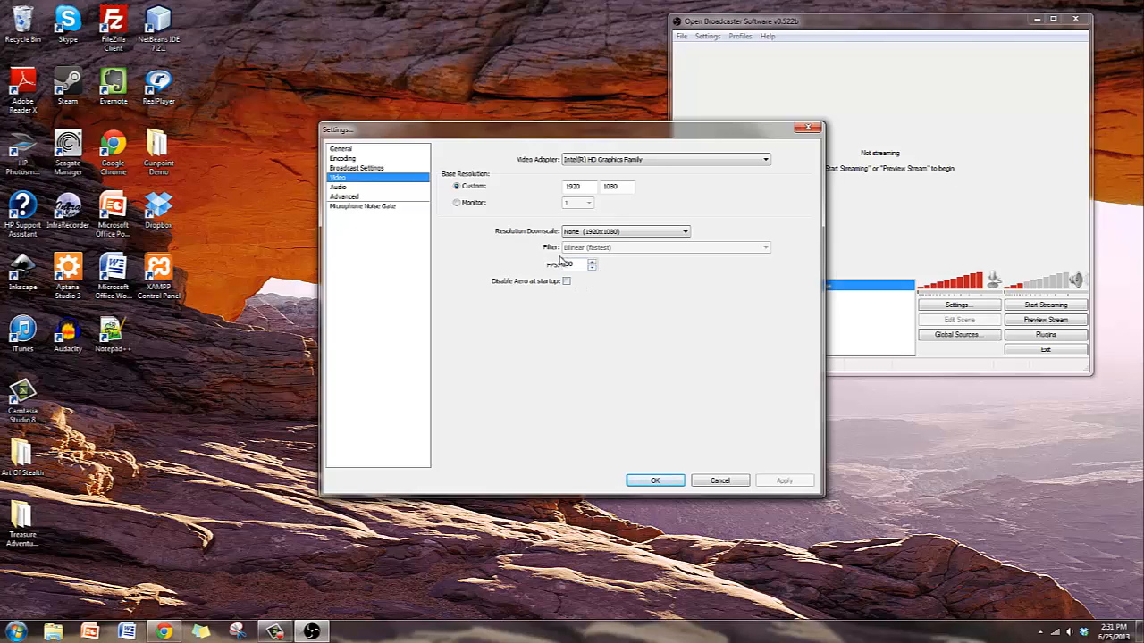
left_click(339, 186)
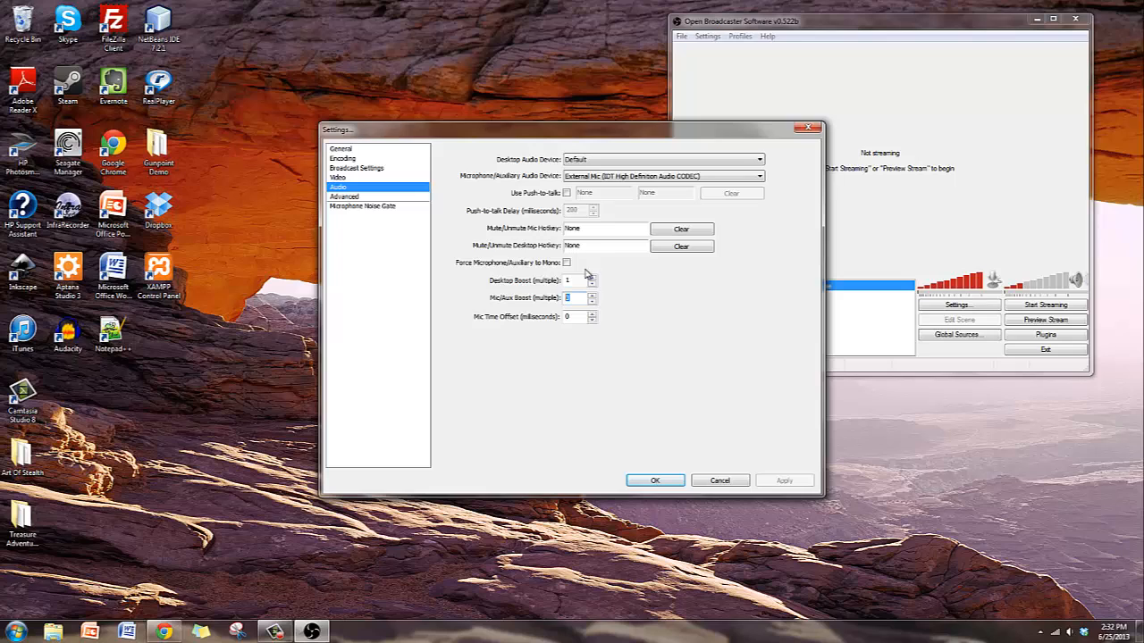
left_click(360, 197)
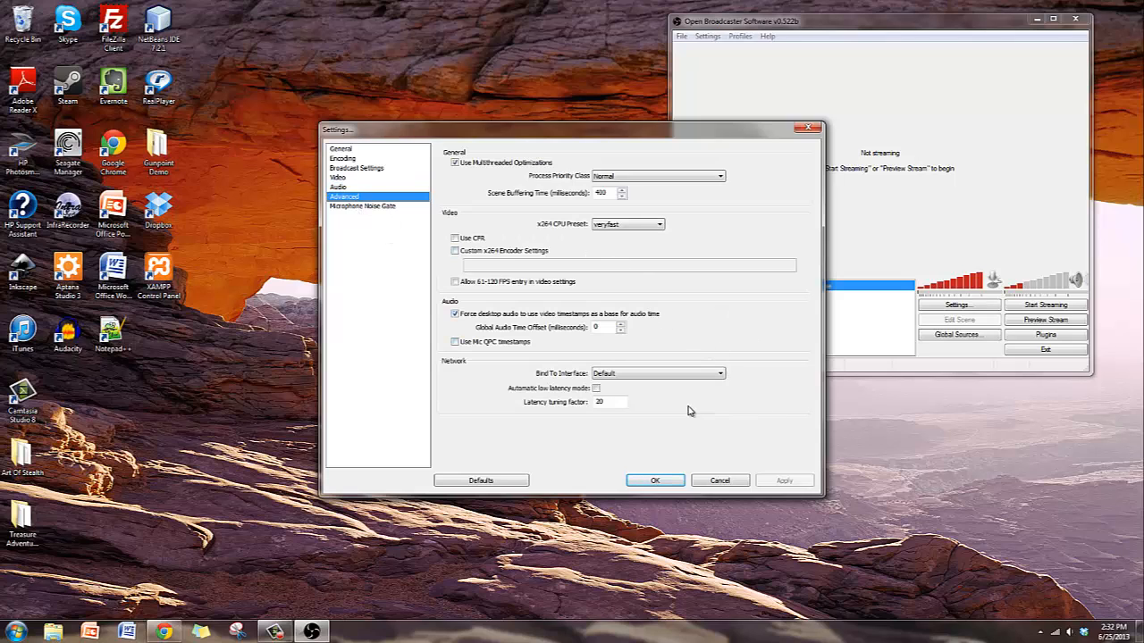
left_click(386, 206)
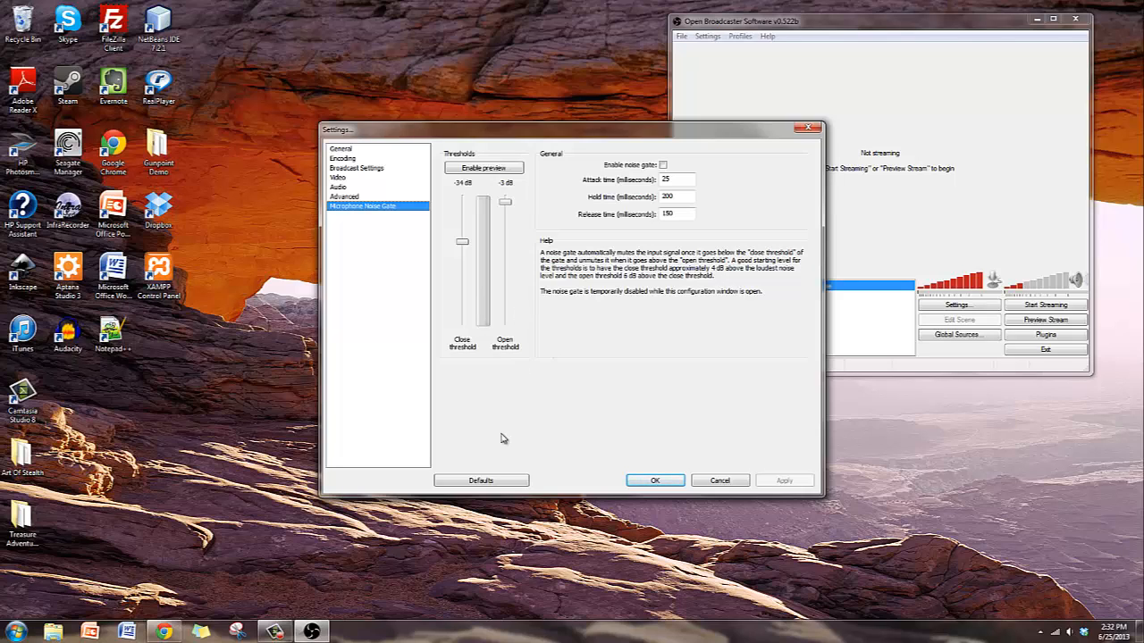
left_click(655, 480)
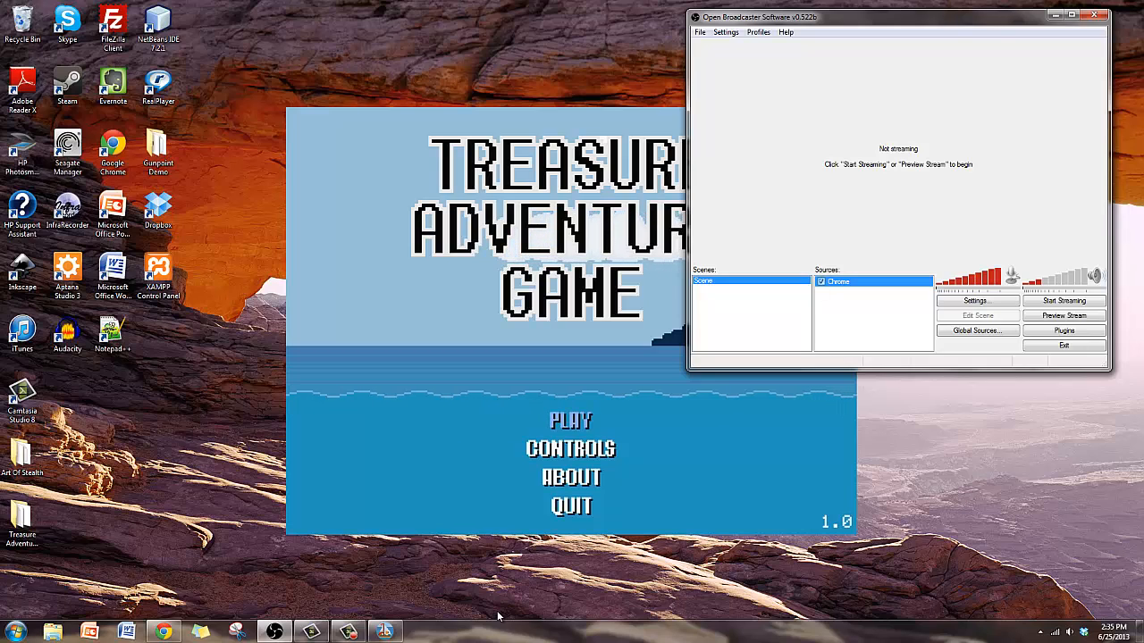
Add a Game Capture source to the scene with the default name, targeting the Treasure Adventure Game application with mouse cursor capture on.
right_click(887, 310)
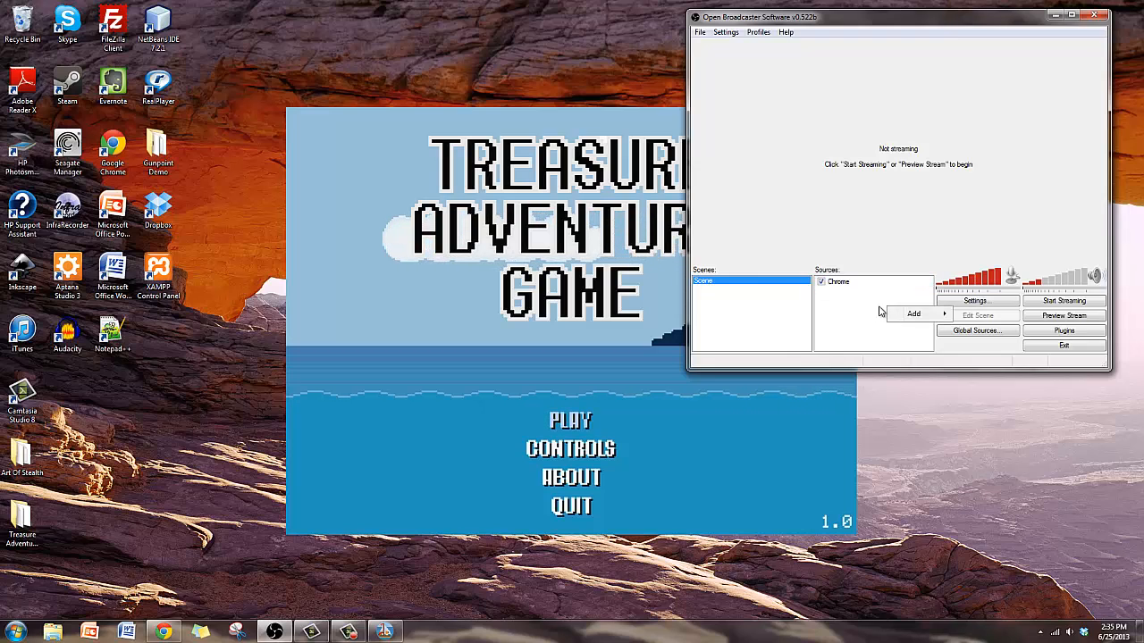
mouse_move(901, 315)
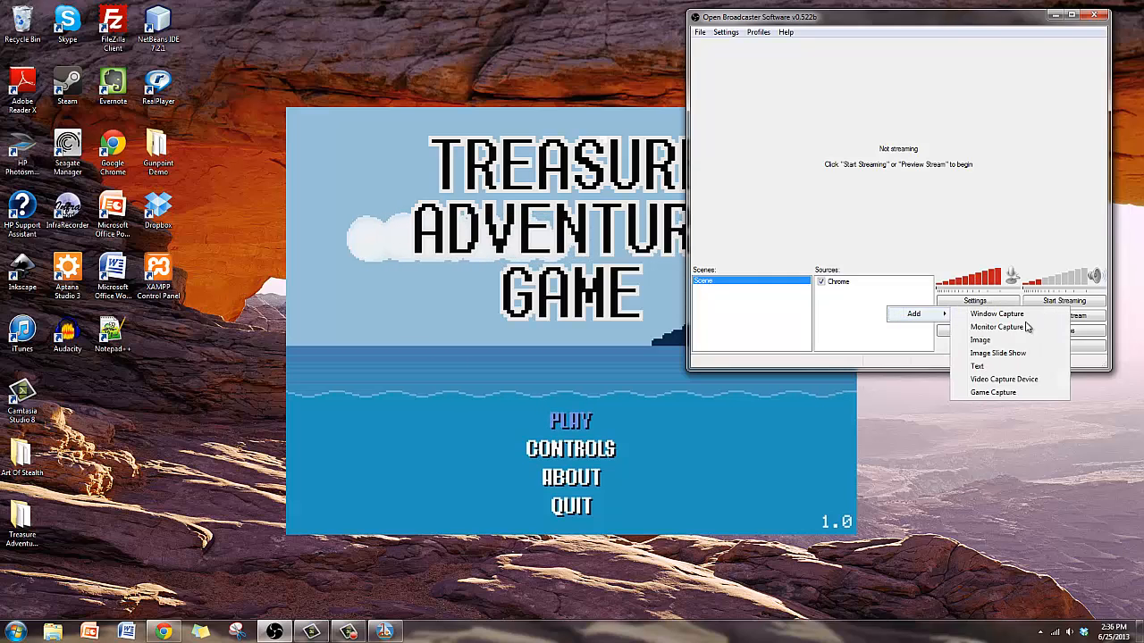
left_click(1023, 395)
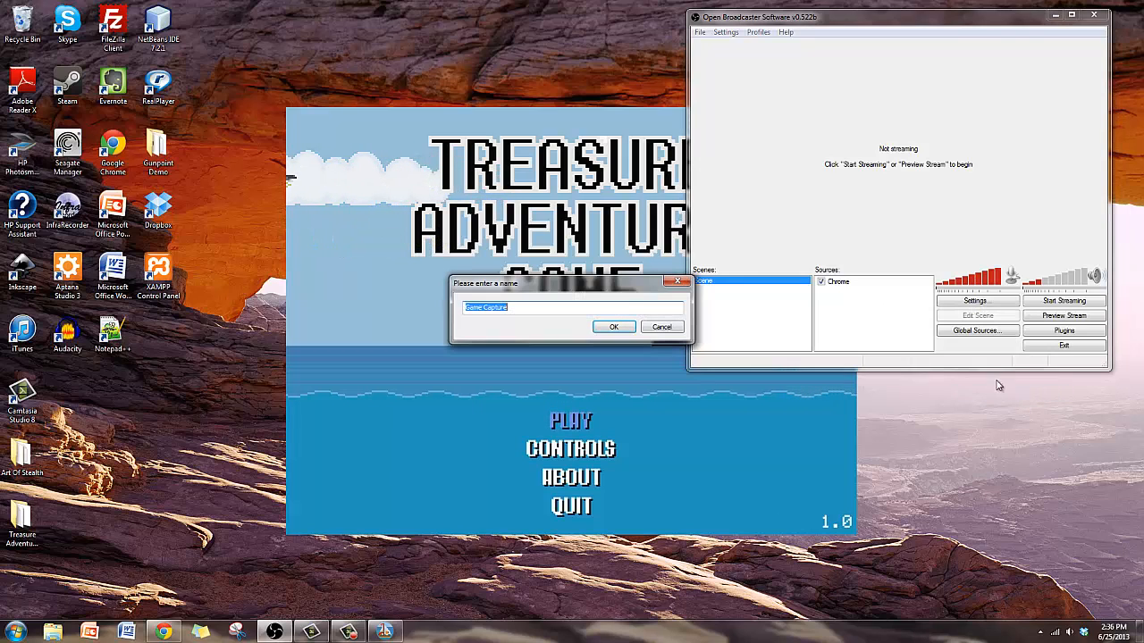
left_click(614, 326)
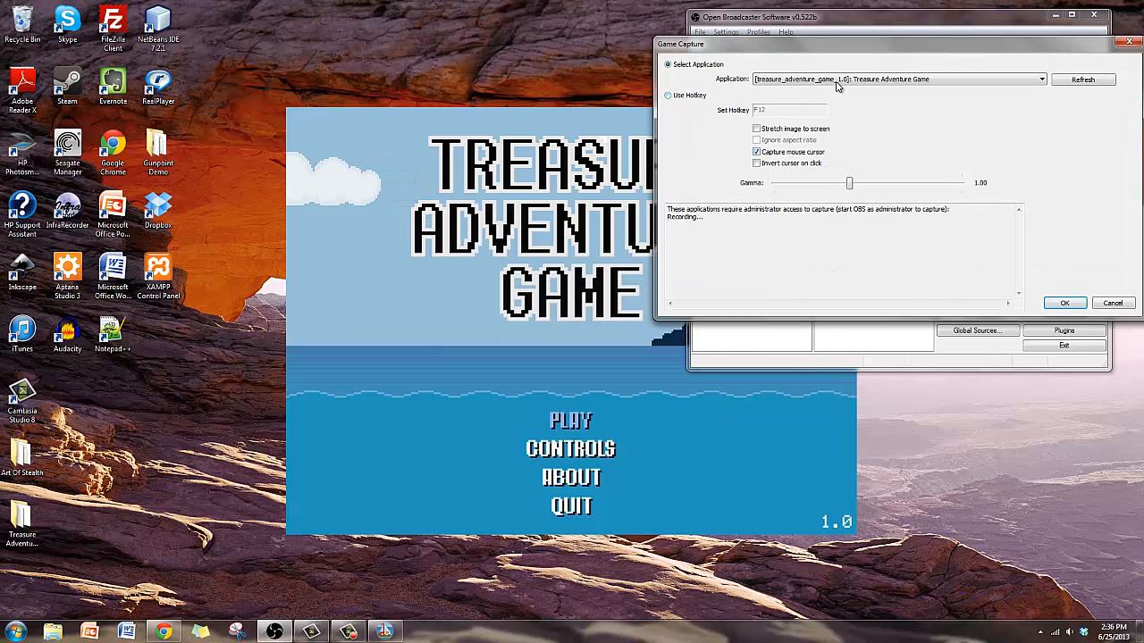
left_click(1041, 80)
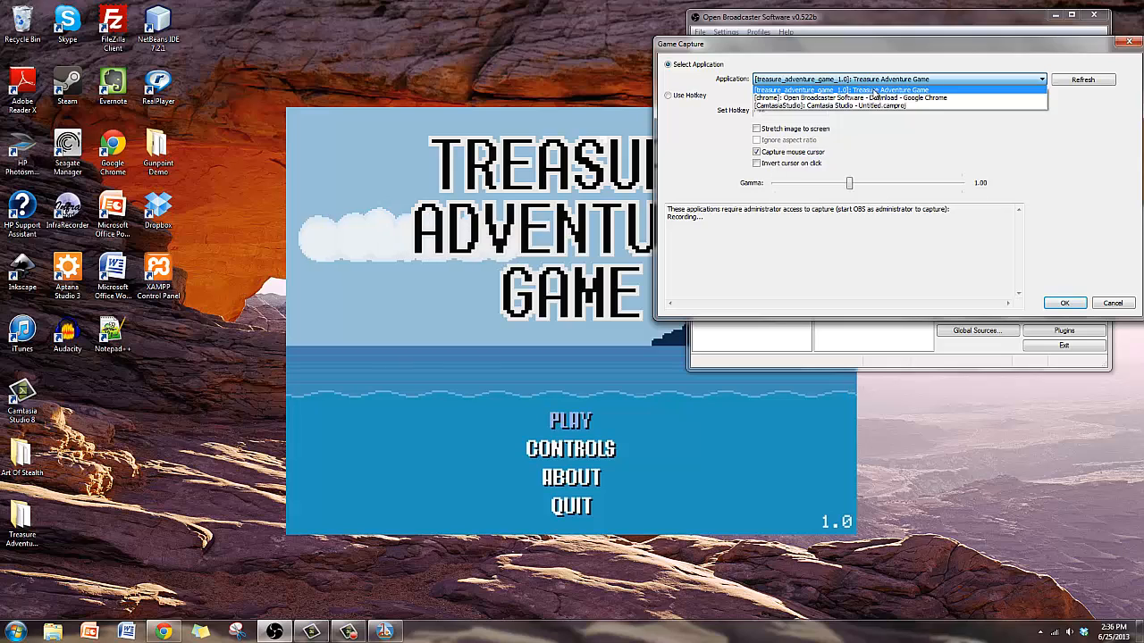
left_click(875, 90)
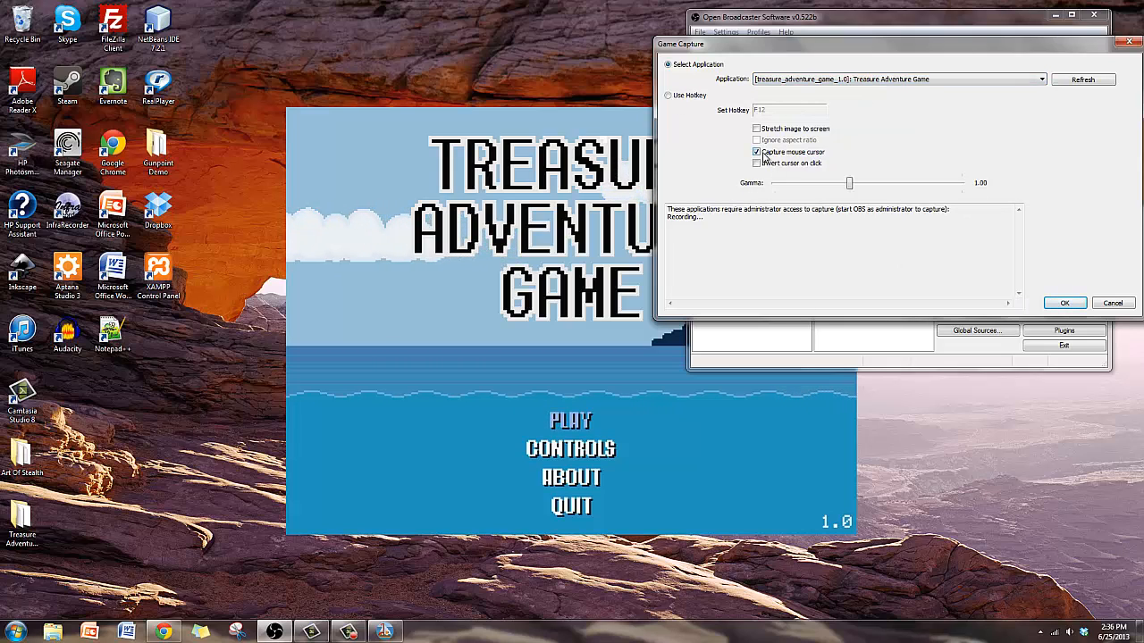
left_click(1072, 304)
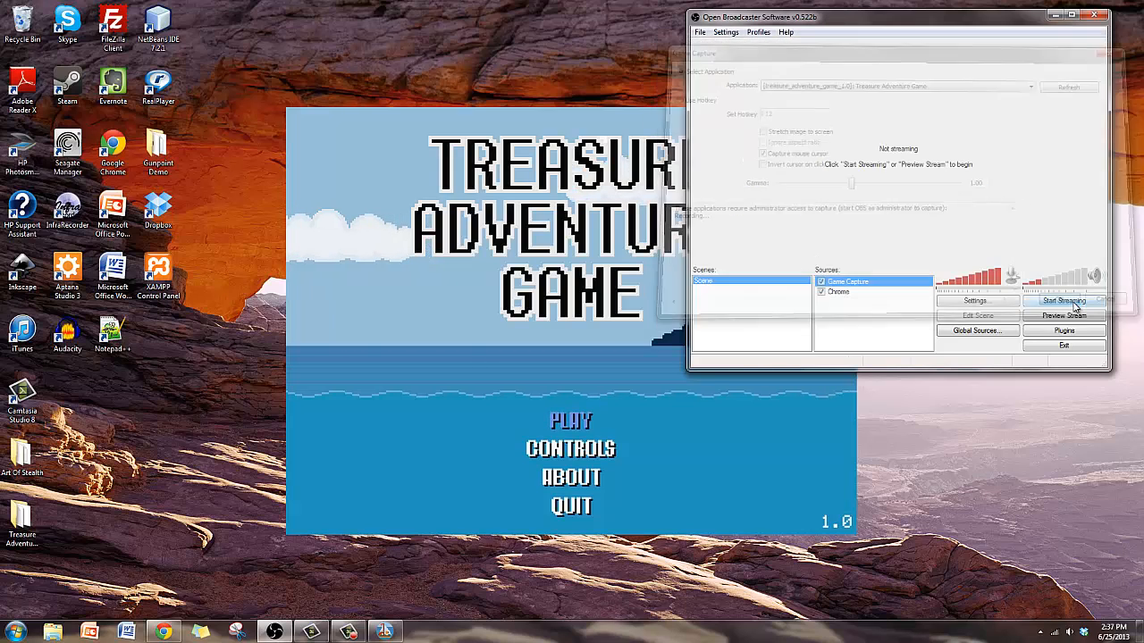
Preview the stream and, in scene editing, enlarge and reposition the game capture so it fills the full height of the frame.
left_click(1047, 318)
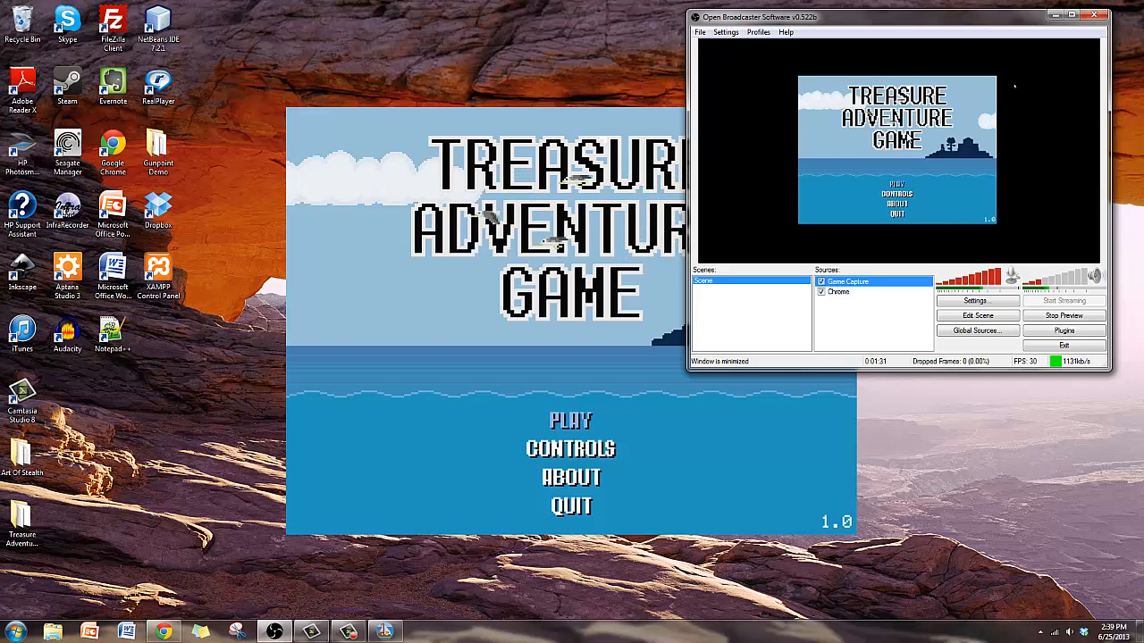
left_click(979, 318)
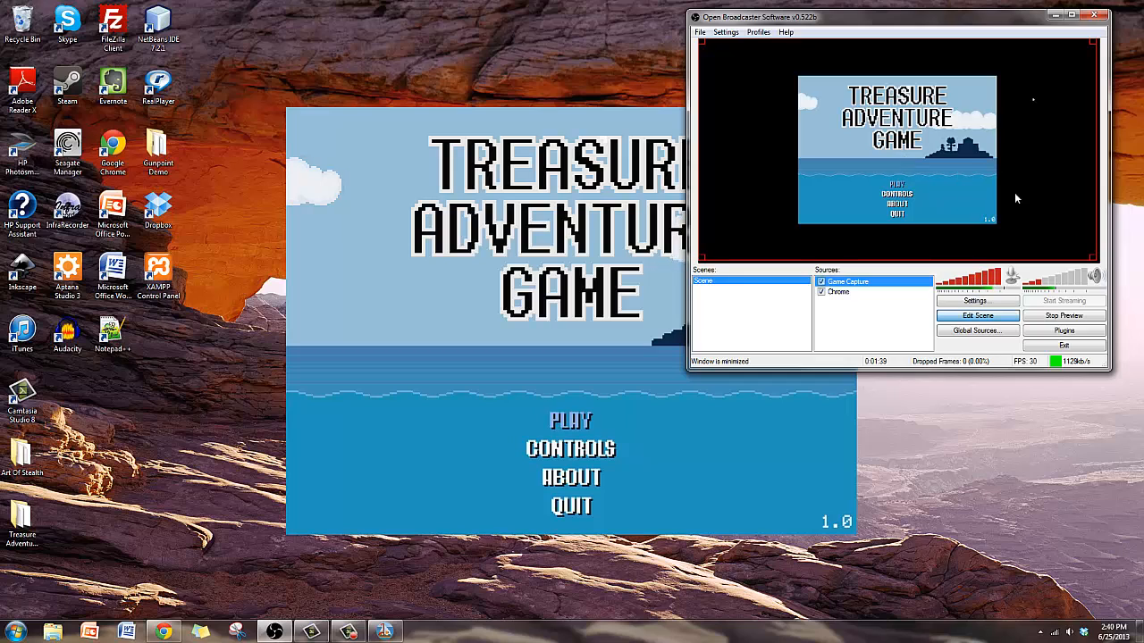
left_click_drag(939, 129, 834, 192)
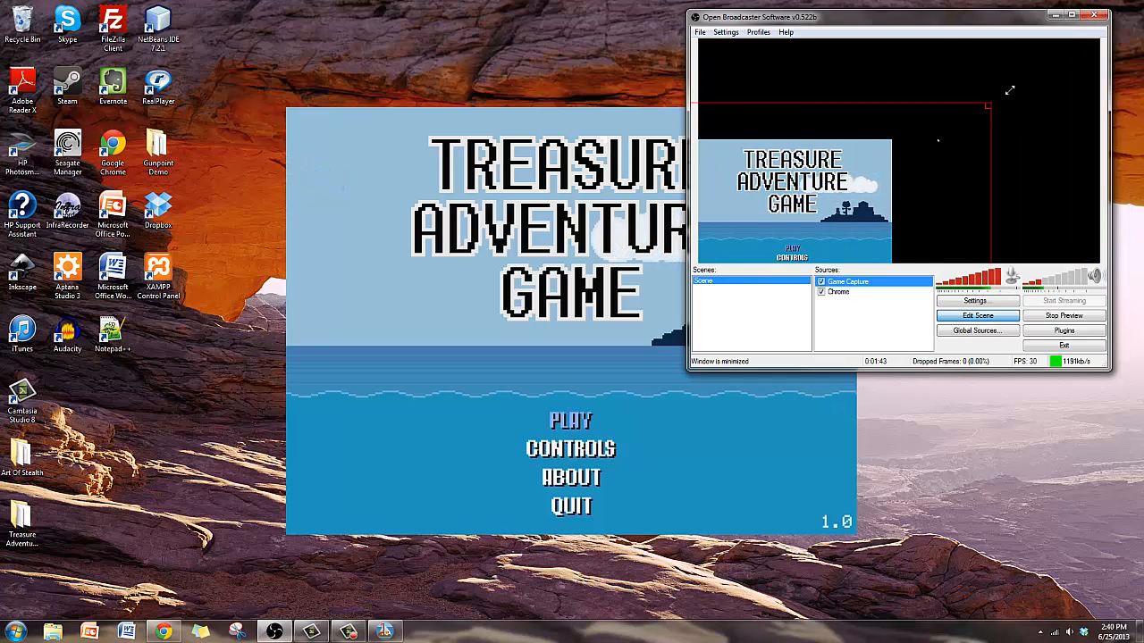
left_click_drag(1009, 90, 1112, 1)
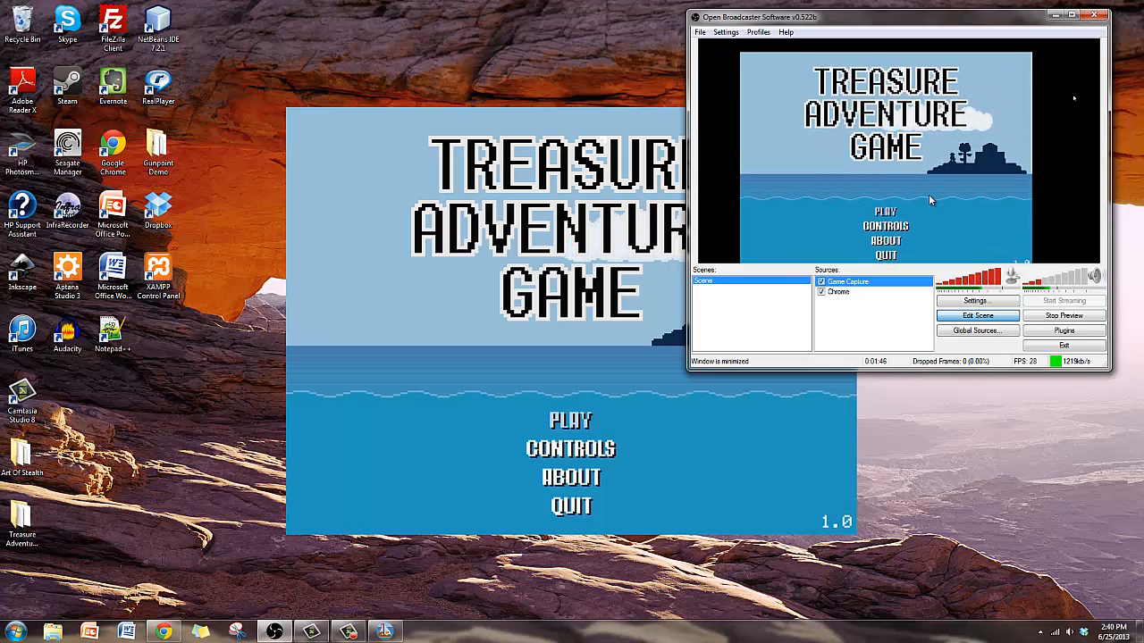
left_click_drag(928, 194, 803, 103)
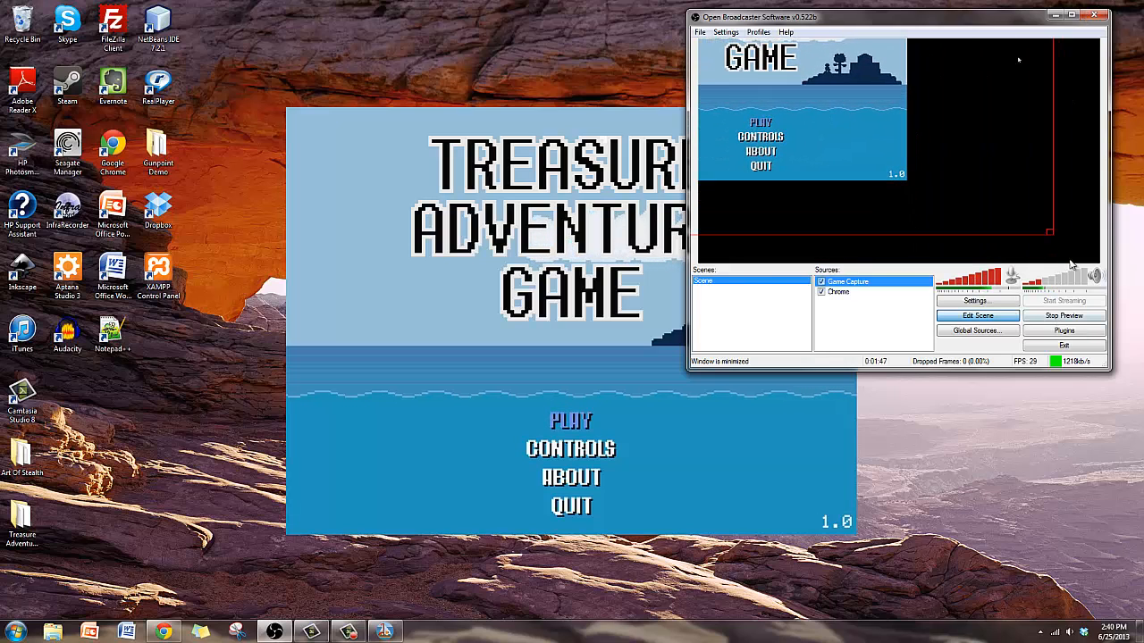
left_click_drag(1051, 232, 1070, 242)
left_click_drag(834, 123, 955, 182)
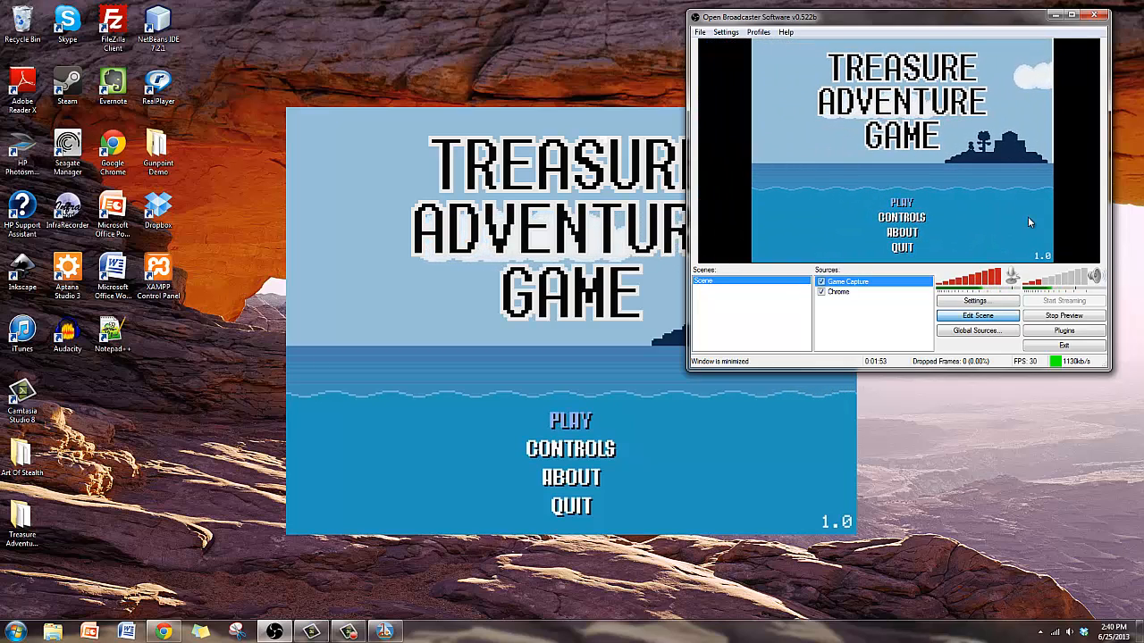